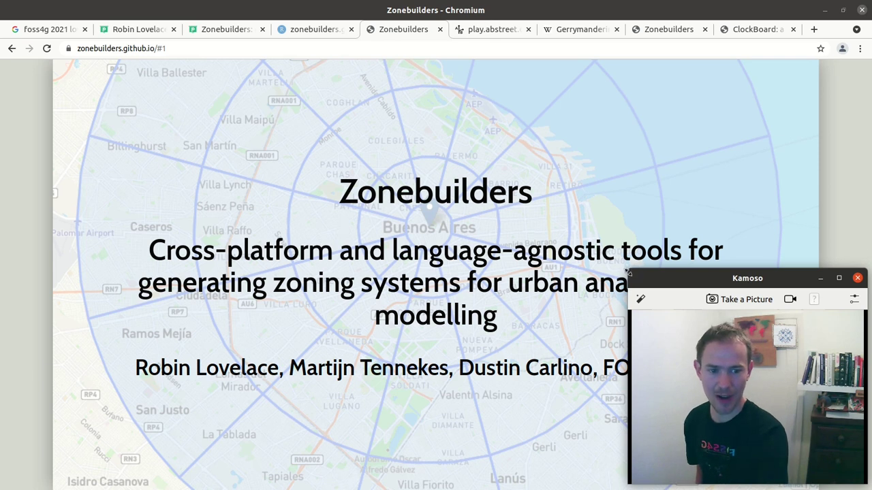
Bring up the RStudio Workbench map of Robin, Martijn and Dustin's cities.
{"action": "mouse_move", "coordinate": [625, 269]}
{"action": "left_mouse_down"}
{"action": "mouse_move", "coordinate": [268, 101]}
{"action": "mouse_move", "coordinate": [242, 49]}
{"action": "left_mouse_up"}
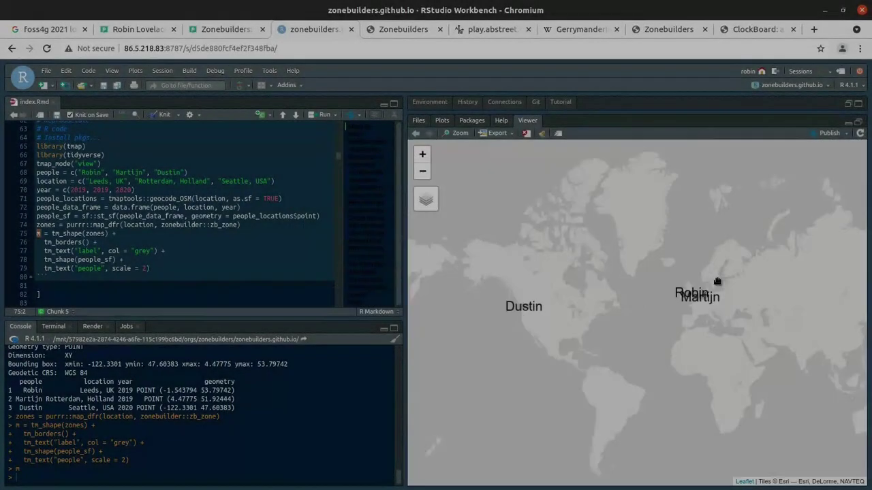
Zoom into Robin's zones around Leeds, pan across them, then zoom back out.
{"action": "scroll", "coordinate": [708, 286], "scroll_direction": "up", "scroll_amount": 3}
{"action": "scroll", "coordinate": [656, 301], "scroll_direction": "up", "scroll_amount": 1}
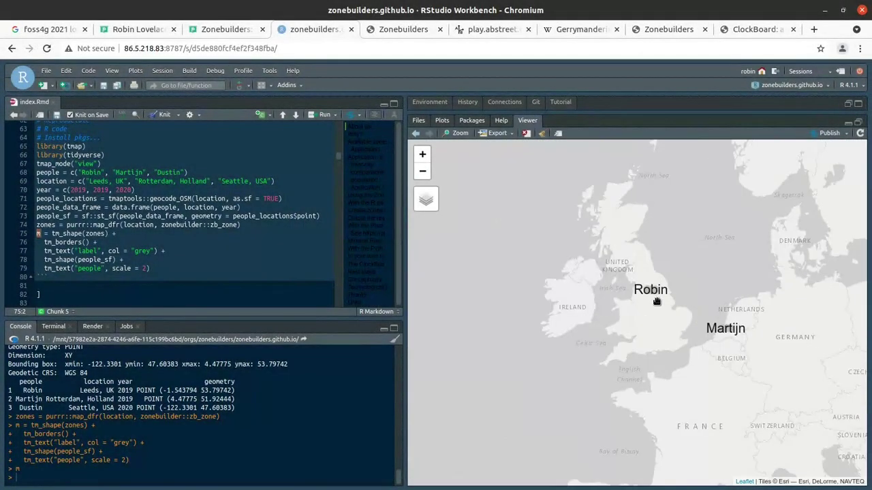
{"action": "scroll", "coordinate": [656, 299], "scroll_direction": "up", "scroll_amount": 2}
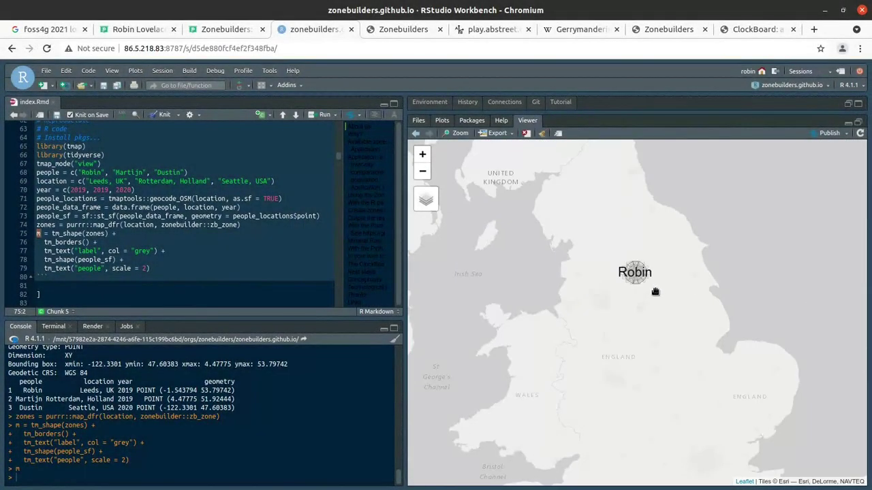
{"action": "left_click_drag", "start_coordinate": [679, 335], "coordinate": [656, 305]}
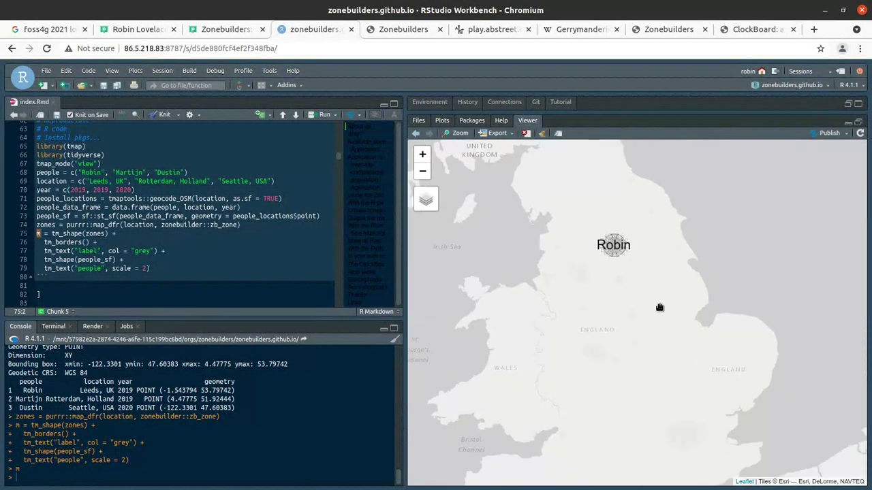
{"action": "scroll", "coordinate": [659, 307], "scroll_direction": "down", "scroll_amount": 2}
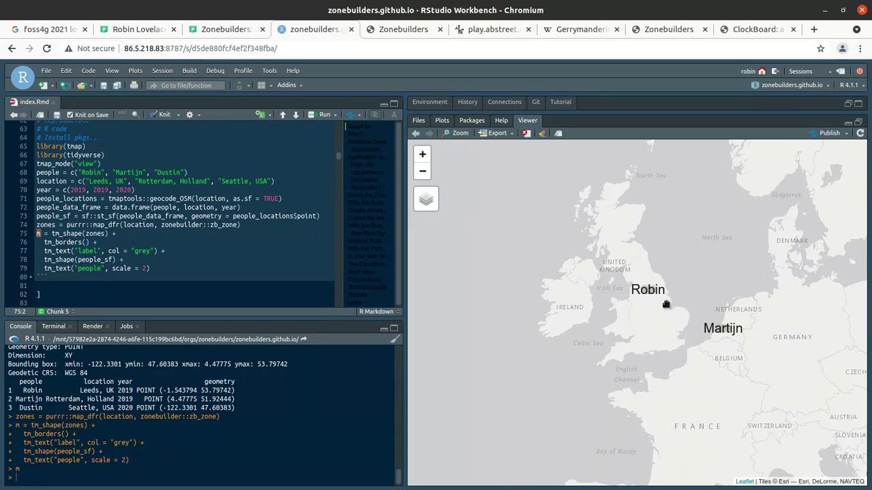
Zoom in on Martijn's clock-face zone rings around Rotterdam.
{"action": "scroll", "coordinate": [726, 346], "scroll_direction": "up", "scroll_amount": 1}
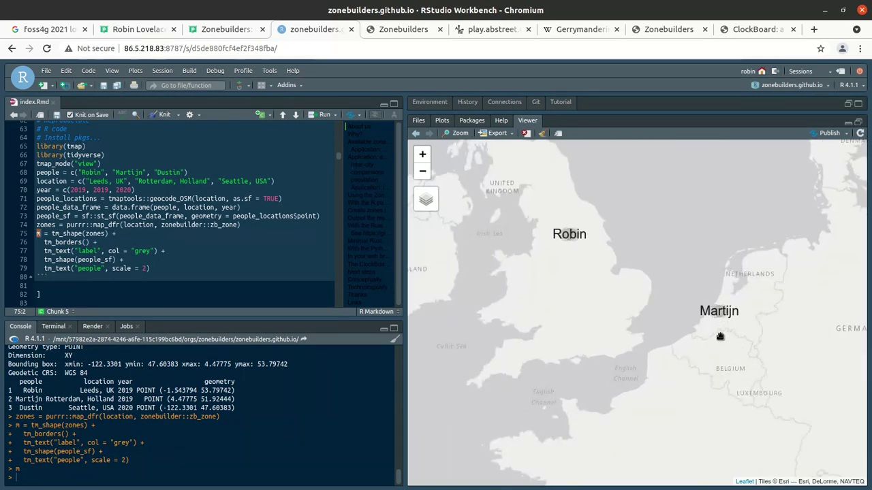
{"action": "scroll", "coordinate": [723, 313], "scroll_direction": "up", "scroll_amount": 2}
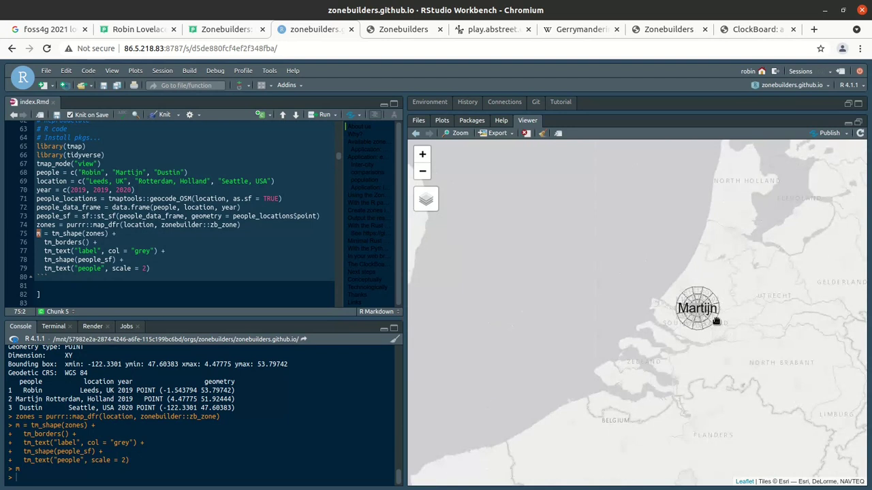
{"action": "scroll", "coordinate": [715, 320], "scroll_direction": "up", "scroll_amount": 2}
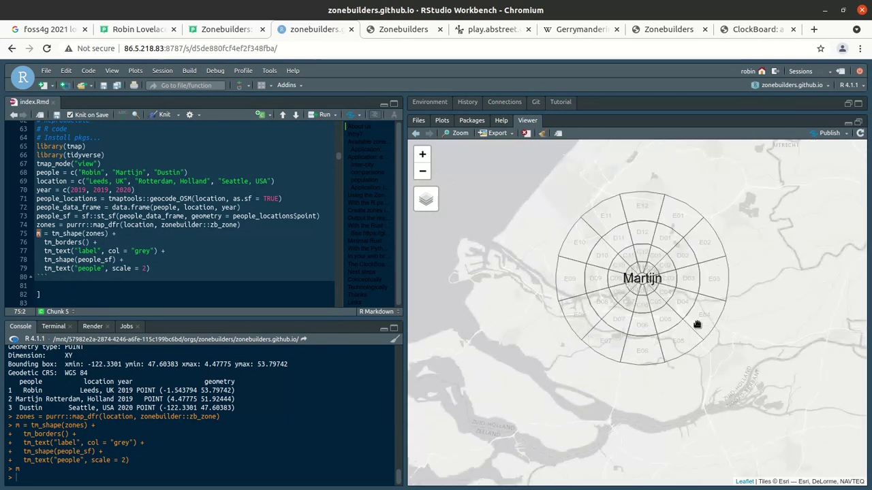
Zoom out and pan the map west across the Atlantic toward North America.
{"action": "scroll", "coordinate": [697, 325], "scroll_direction": "down", "scroll_amount": 1}
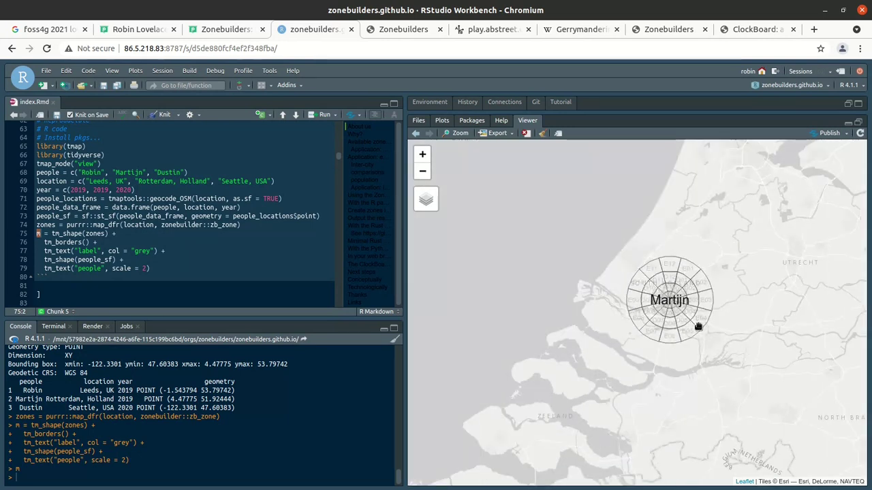
{"action": "scroll", "coordinate": [698, 327], "scroll_direction": "down", "scroll_amount": 1}
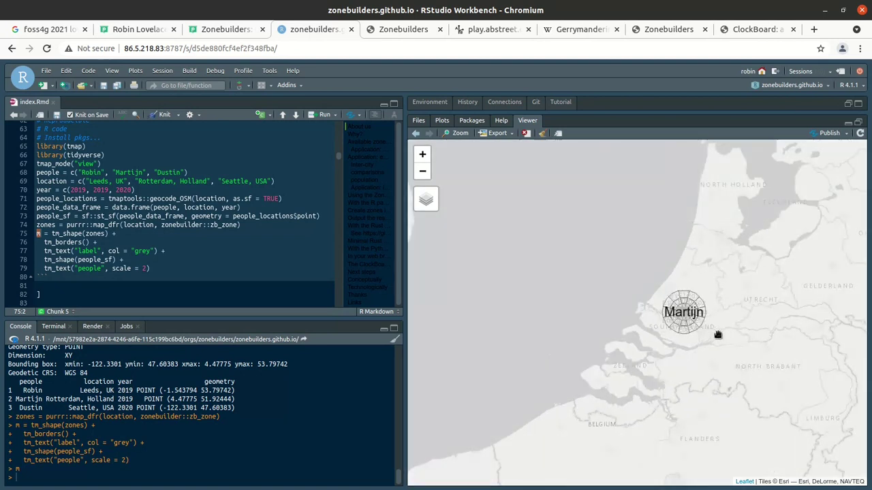
{"action": "scroll", "coordinate": [708, 336], "scroll_direction": "down", "scroll_amount": 1}
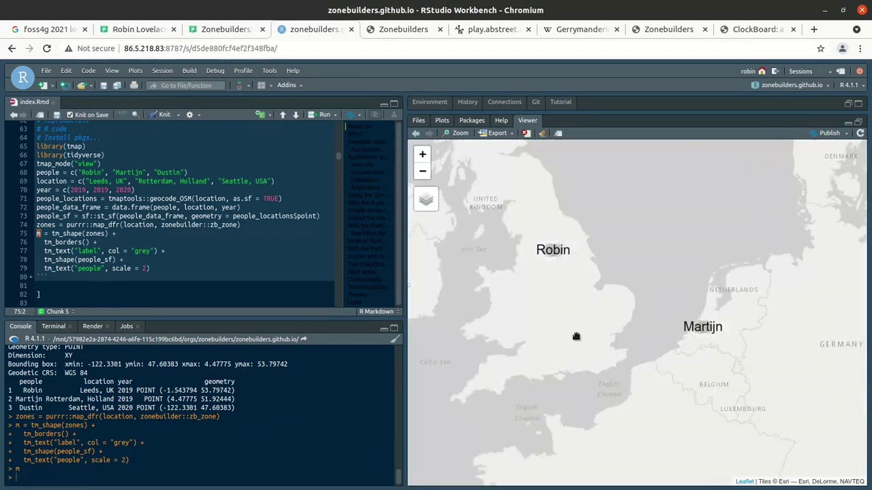
{"action": "mouse_move", "coordinate": [580, 337]}
{"action": "left_mouse_down"}
{"action": "mouse_move", "coordinate": [818, 309]}
{"action": "mouse_move", "coordinate": [609, 306]}
{"action": "left_mouse_up"}
{"action": "scroll", "coordinate": [609, 307], "scroll_direction": "down", "scroll_amount": 1}
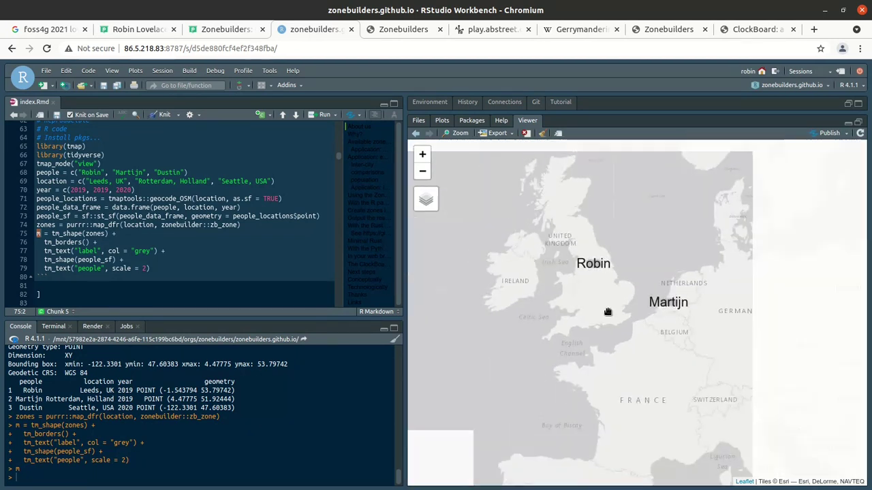
{"action": "left_click_drag", "start_coordinate": [531, 328], "coordinate": [606, 327]}
{"action": "scroll", "coordinate": [580, 331], "scroll_direction": "down", "scroll_amount": 2}
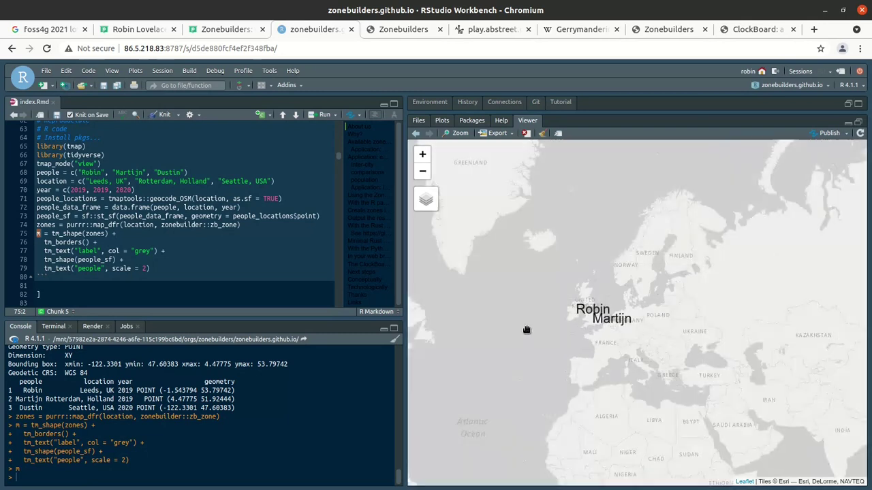
{"action": "left_click_drag", "start_coordinate": [545, 329], "coordinate": [777, 288]}
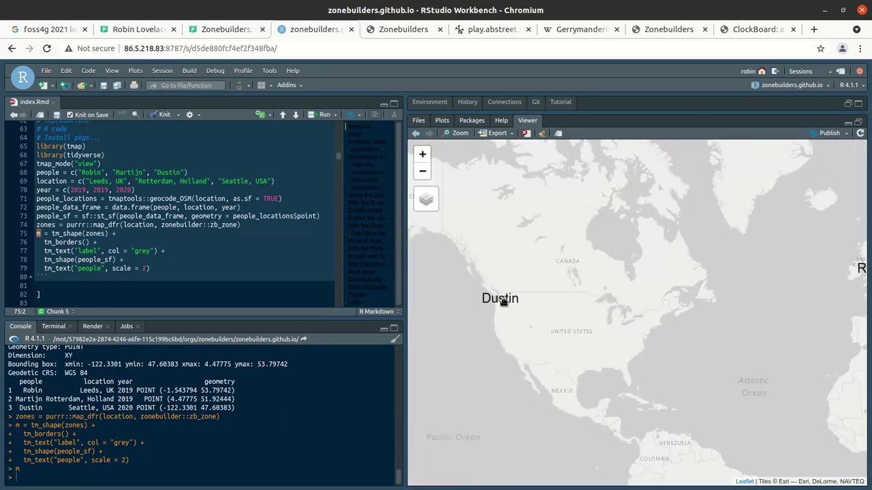
Zoom in and centre on Dustin's zone rings around Seattle.
{"action": "scroll", "coordinate": [500, 301], "scroll_direction": "up", "scroll_amount": 1}
{"action": "scroll", "coordinate": [502, 303], "scroll_direction": "up", "scroll_amount": 1}
{"action": "scroll", "coordinate": [502, 304], "scroll_direction": "up", "scroll_amount": 1}
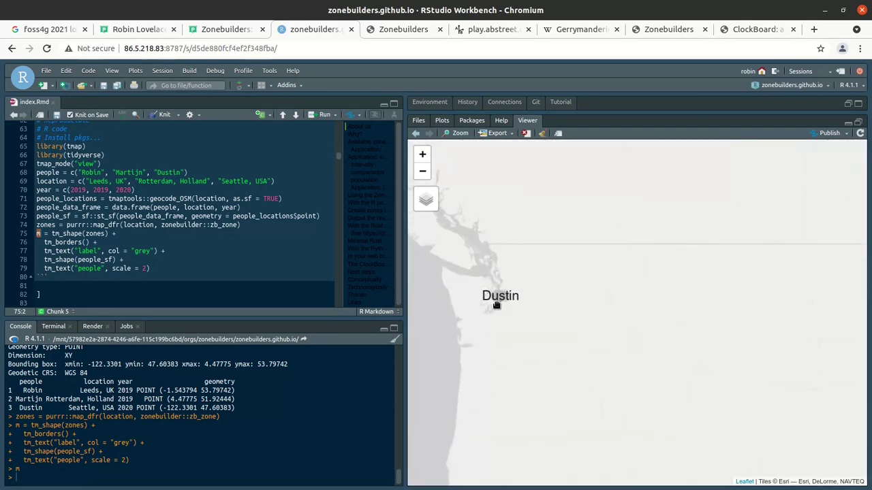
{"action": "scroll", "coordinate": [504, 306], "scroll_direction": "up", "scroll_amount": 1}
{"action": "scroll", "coordinate": [505, 306], "scroll_direction": "up", "scroll_amount": 2}
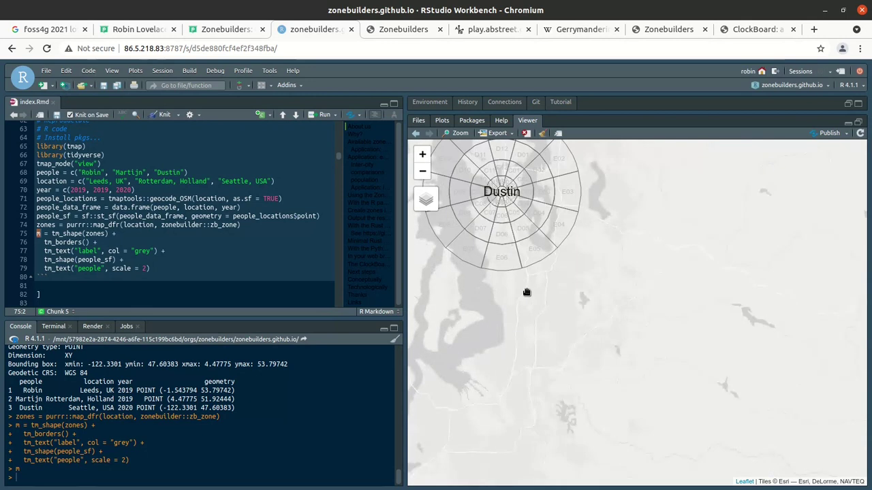
{"action": "mouse_move", "coordinate": [525, 292]}
{"action": "left_mouse_down"}
{"action": "mouse_move", "coordinate": [580, 391]}
{"action": "mouse_move", "coordinate": [565, 410]}
{"action": "mouse_move", "coordinate": [580, 395]}
{"action": "mouse_move", "coordinate": [580, 353]}
{"action": "left_mouse_up"}
{"action": "scroll", "coordinate": [565, 409], "scroll_direction": "down", "scroll_amount": 1}
{"action": "scroll", "coordinate": [581, 353], "scroll_direction": "down", "scroll_amount": 2}
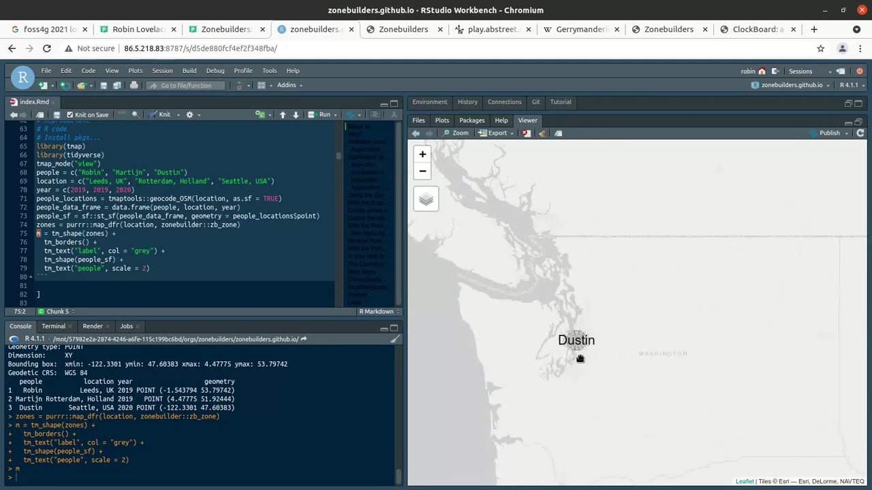
Glance over the North Leeds LTN tool map, then return to the Zonebuilders slides.
{"action": "left_click", "coordinate": [487, 30]}
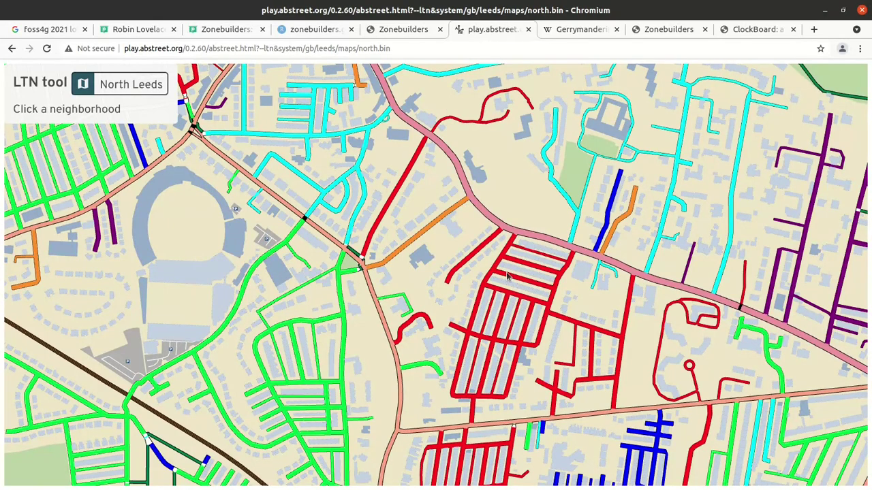
{"action": "scroll", "coordinate": [508, 283], "scroll_direction": "down", "scroll_amount": 5}
{"action": "scroll", "coordinate": [508, 283], "scroll_direction": "down", "scroll_amount": 3}
{"action": "scroll", "coordinate": [527, 281], "scroll_direction": "down", "scroll_amount": 1}
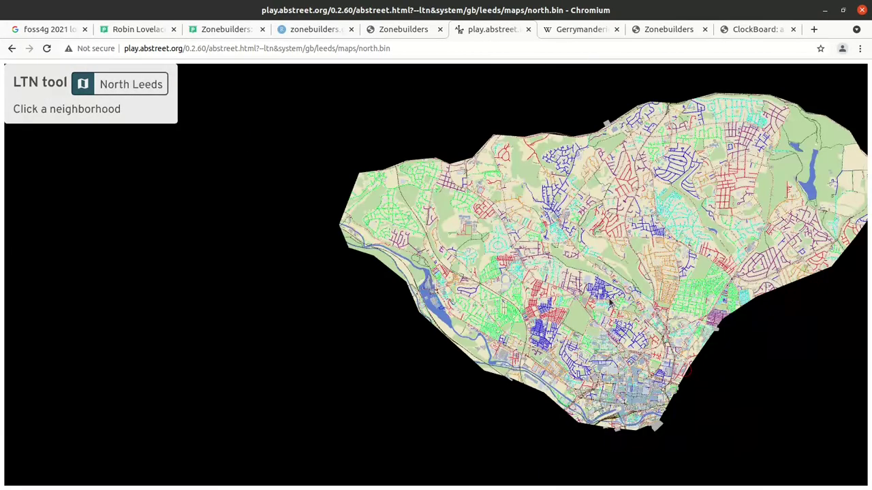
{"action": "scroll", "coordinate": [626, 302], "scroll_direction": "up", "scroll_amount": 2}
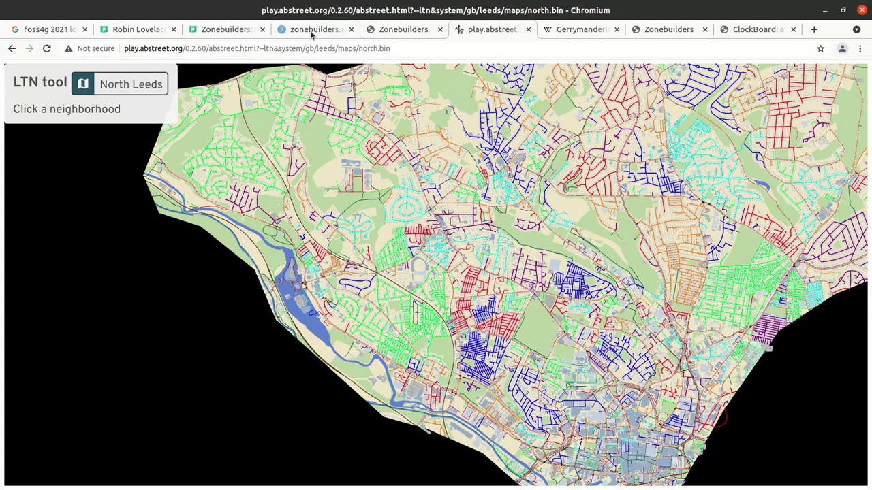
{"action": "left_click", "coordinate": [397, 34]}
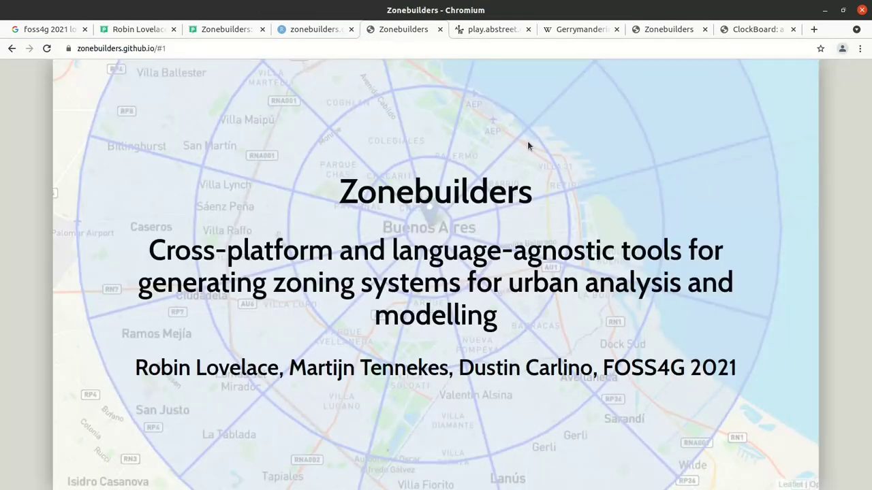
Advance two slides to slide 3 on arbitrary Buenos Aires zones.
{"action": "key", "text": "Right"}
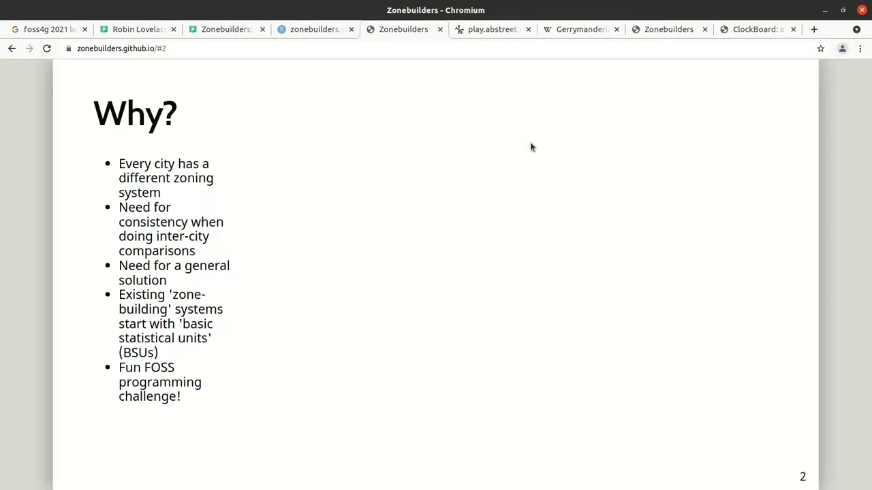
{"action": "key", "text": "Right"}
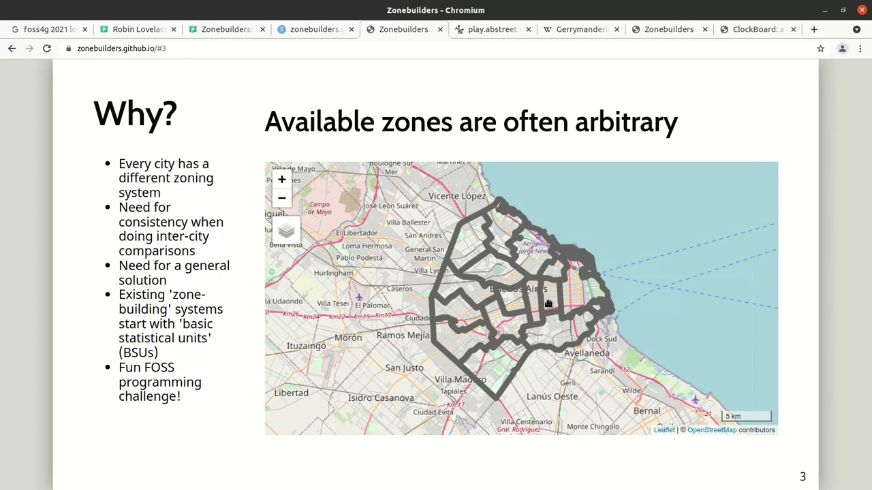
Zoom and pan the Buenos Aires zones map to show more of the coast.
{"action": "scroll", "coordinate": [549, 303], "scroll_direction": "up", "scroll_amount": 1}
{"action": "left_click_drag", "start_coordinate": [559, 305], "coordinate": [517, 303]}
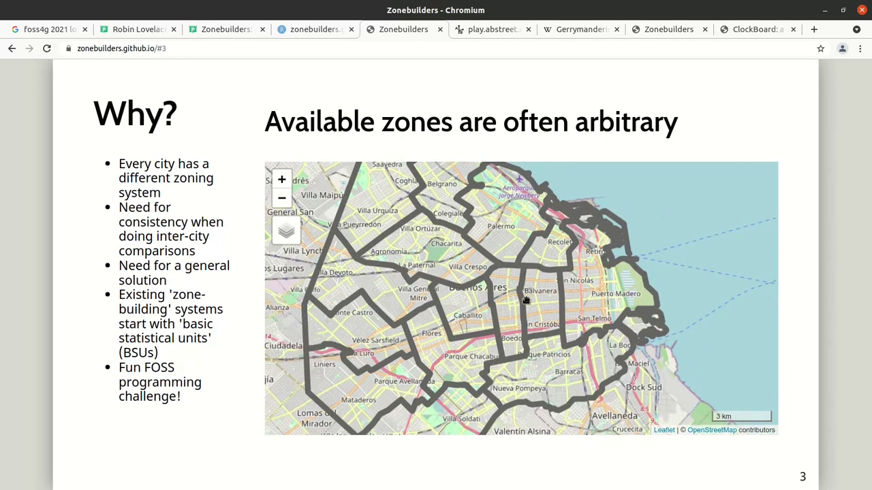
{"action": "scroll", "coordinate": [525, 298], "scroll_direction": "down", "scroll_amount": 2}
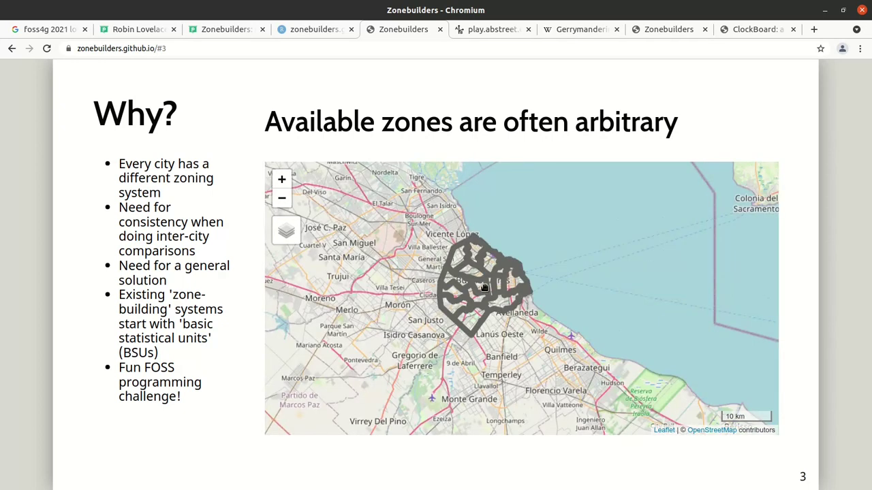
{"action": "scroll", "coordinate": [525, 300], "scroll_direction": "up", "scroll_amount": 2}
{"action": "scroll", "coordinate": [552, 308], "scroll_direction": "up", "scroll_amount": 2}
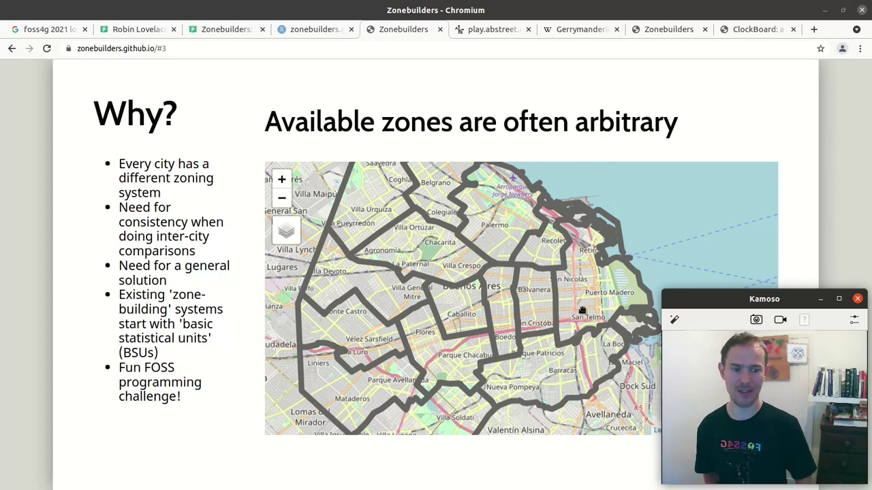
Return to the deck and advance to slide 4 on navigating city locations.
{"action": "key", "text": "alt+F4"}
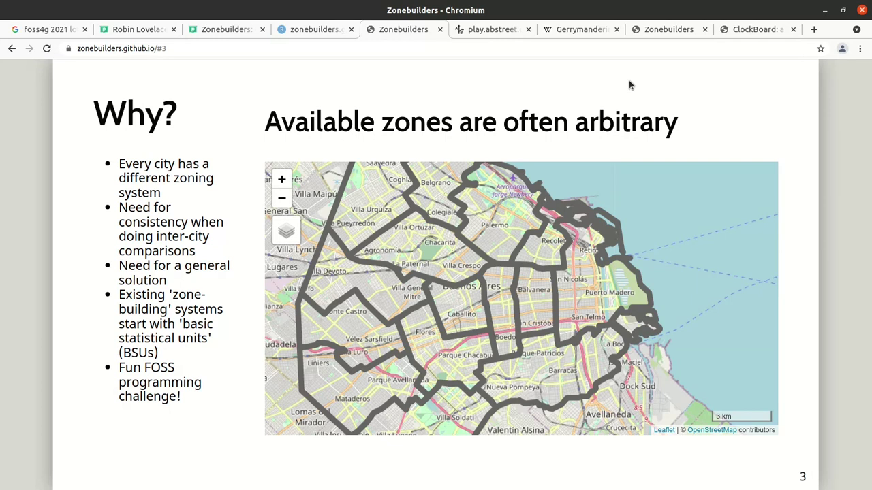
{"action": "key", "text": "alt+Tab"}
{"action": "key", "text": "Right"}
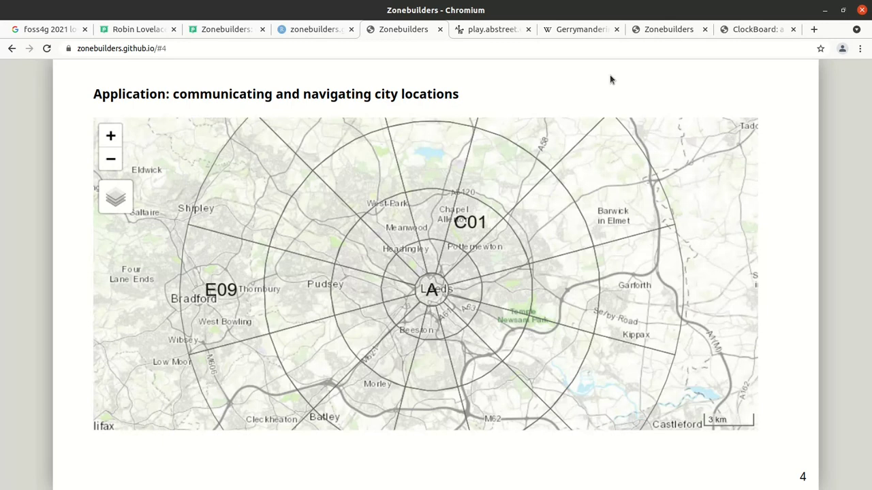
Refocus the deck and settle on slide 5 comparing average PM10 across London.
{"action": "key", "text": "alt+Tab"}
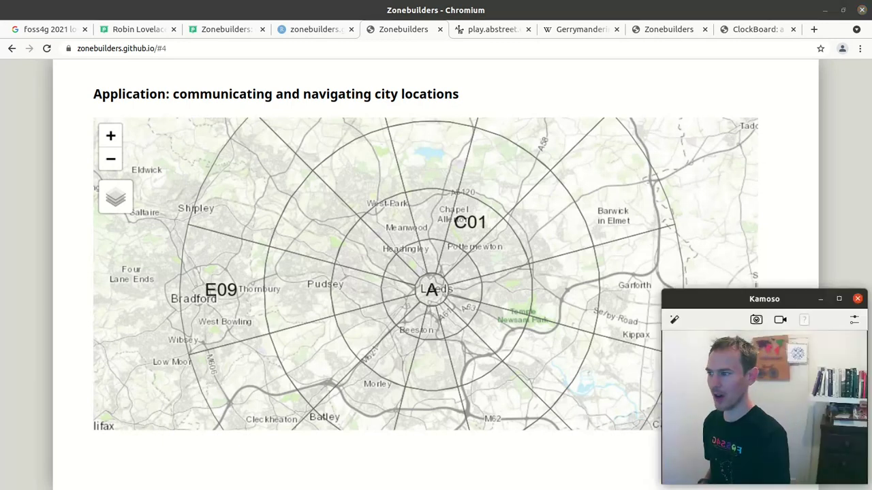
{"action": "key", "text": "Right"}
{"action": "key", "text": "Left"}
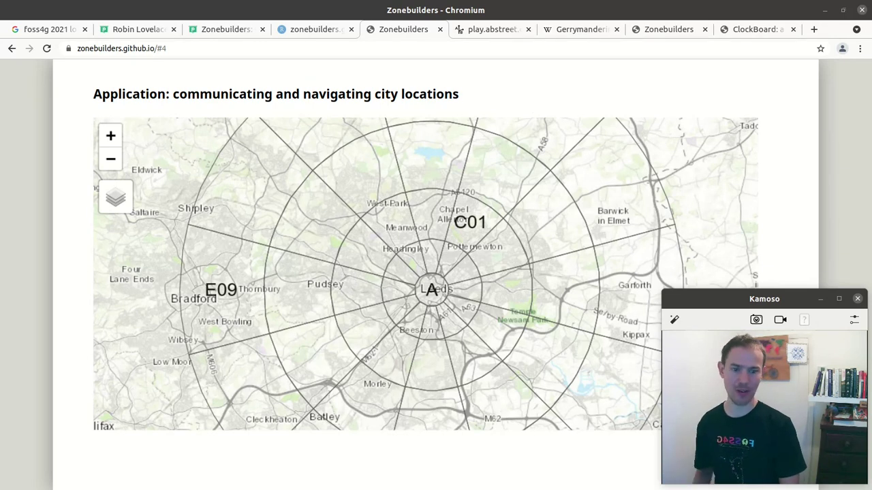
{"action": "key", "text": "Right"}
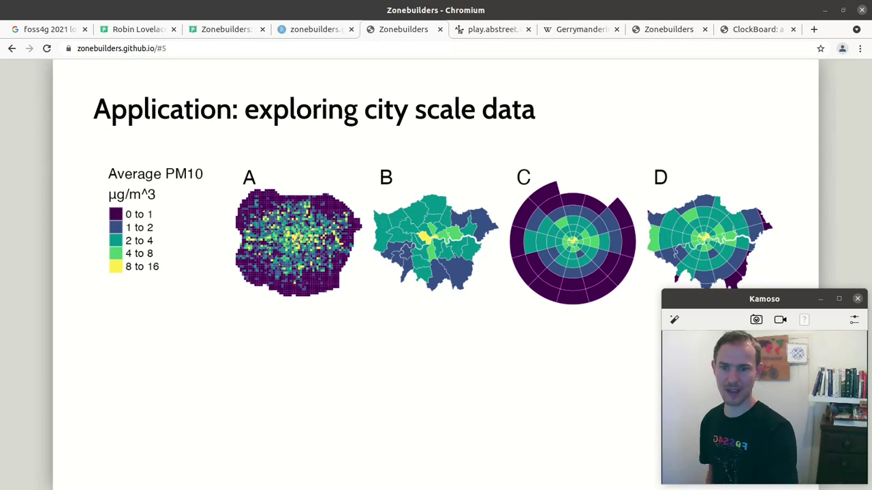
{"action": "left_click", "coordinate": [553, 133]}
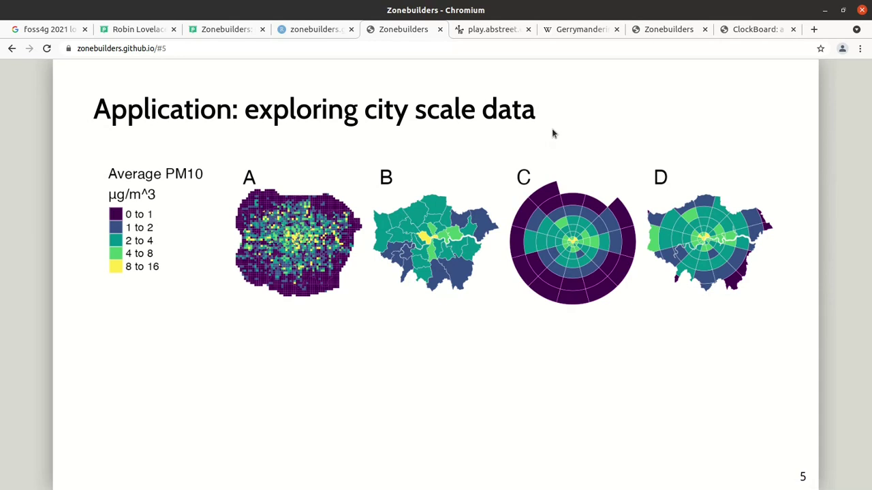
{"action": "key", "text": "alt+Tab"}
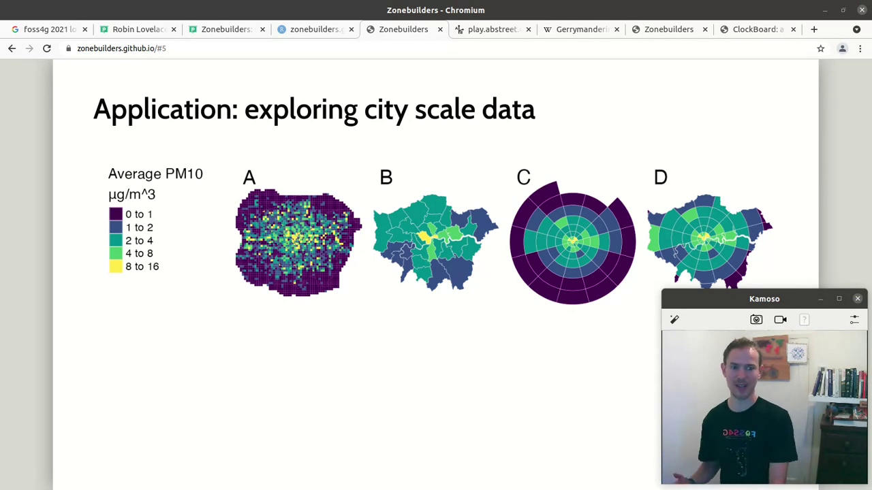
Step past the city polar-grid slide to slide 7, inter-city population comparisons.
{"action": "key", "text": "Right"}
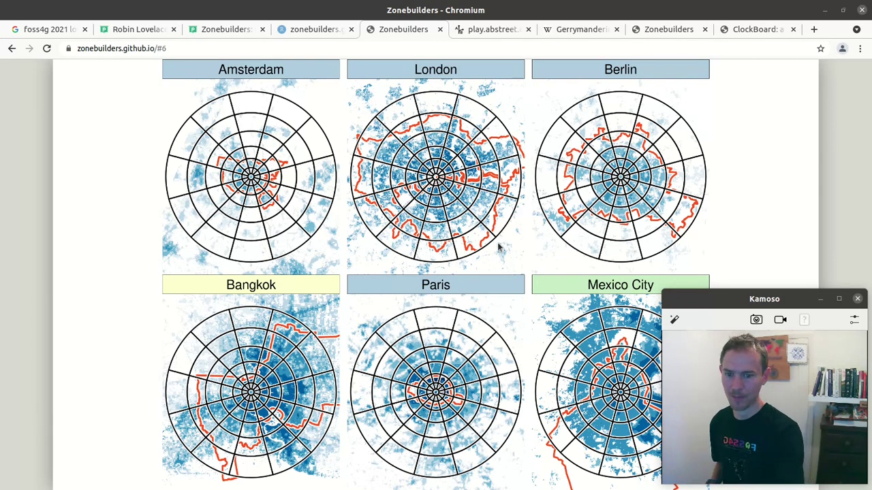
{"action": "left_click", "coordinate": [477, 235]}
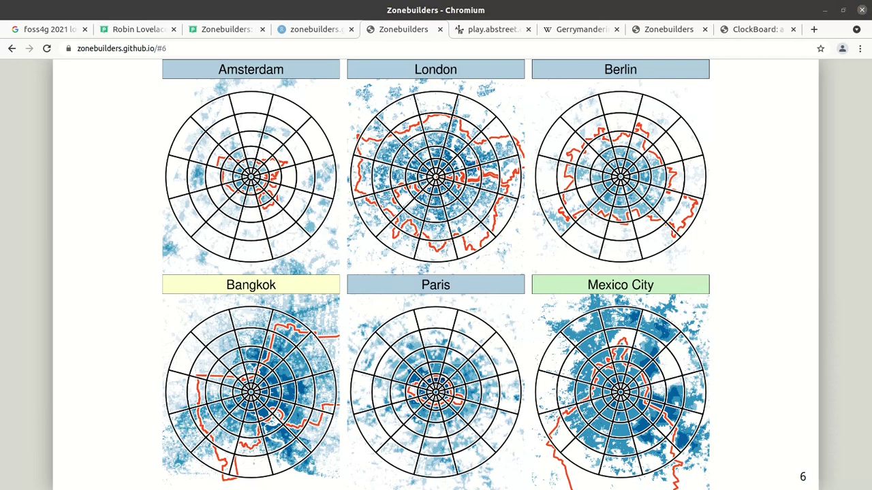
{"action": "key", "text": "alt+Tab"}
{"action": "key", "text": "alt+Tab"}
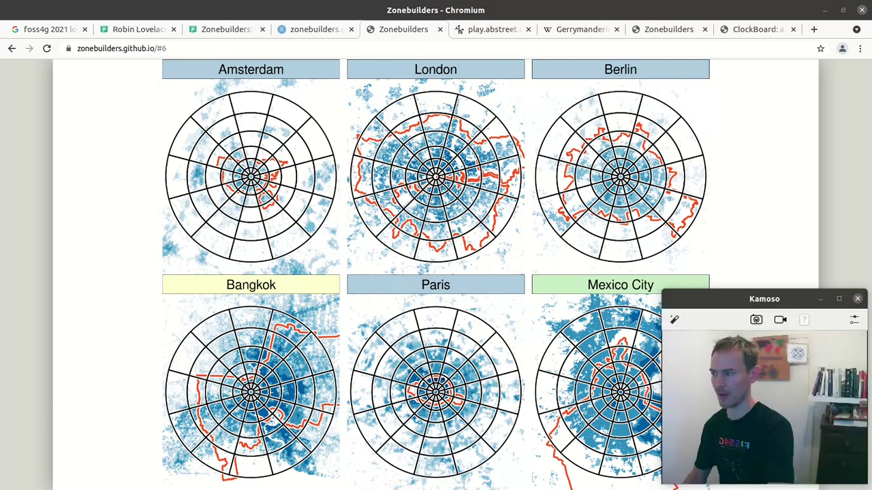
{"action": "key", "text": "Right"}
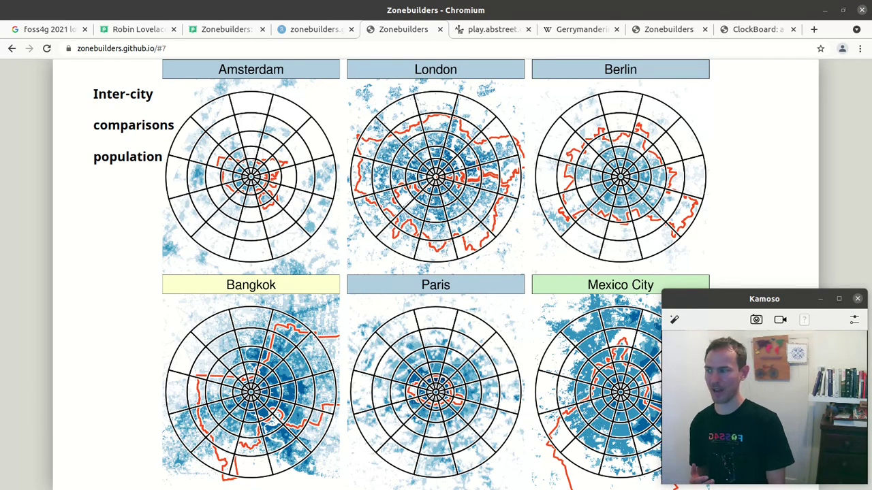
Advance past the cycling injury wheels slide to slide 9, 'Using the ZoneBuilder software'.
{"action": "key", "text": "Right"}
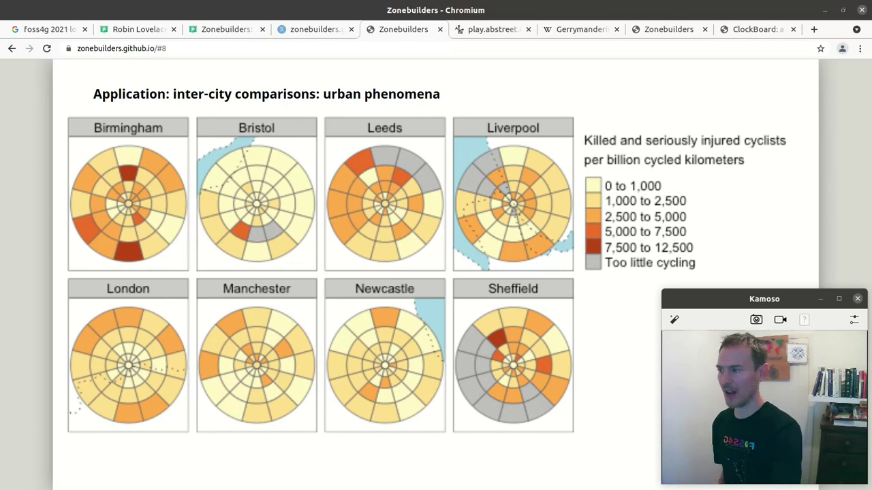
{"action": "key", "text": "Right"}
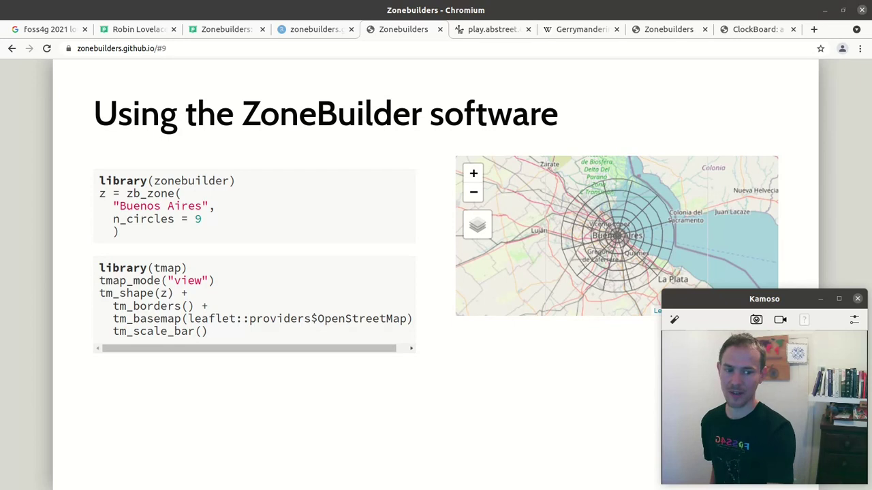
Highlight the library(zonebuilder) line and the Buenos Aires zb_zone block, then clear it.
{"action": "triple_click", "coordinate": [156, 183]}
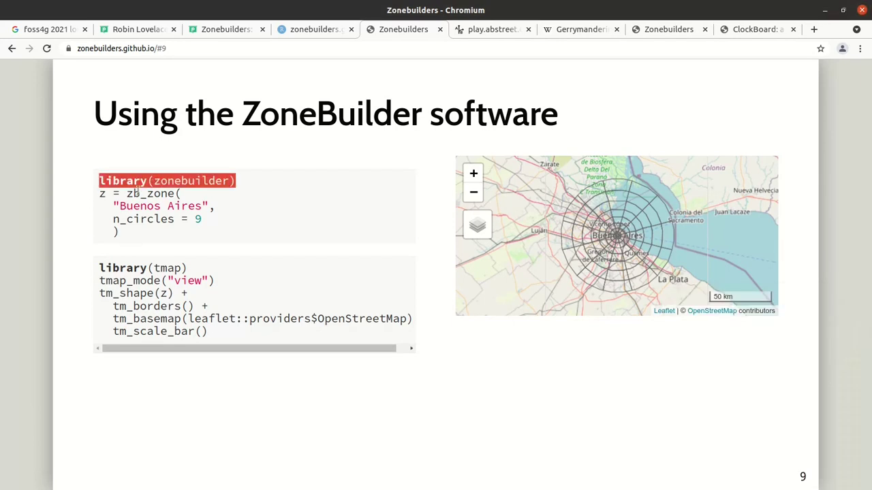
{"action": "left_click_drag", "start_coordinate": [101, 194], "coordinate": [165, 231]}
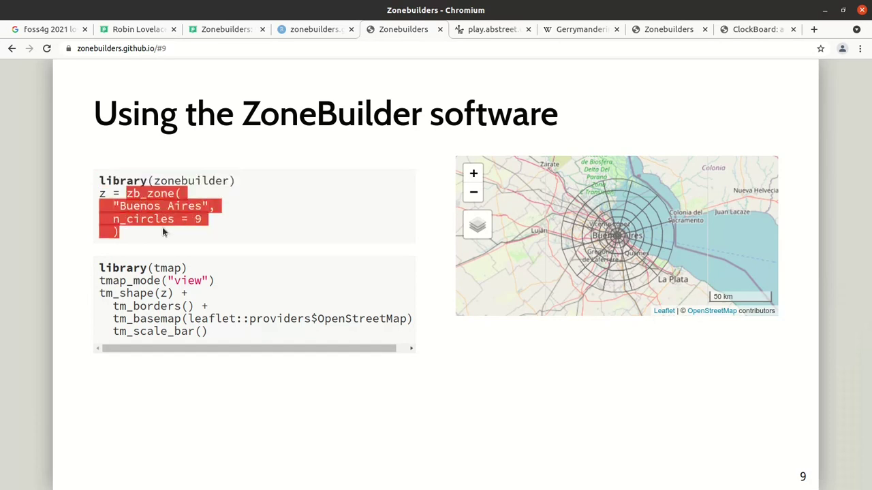
{"action": "left_click", "coordinate": [166, 231]}
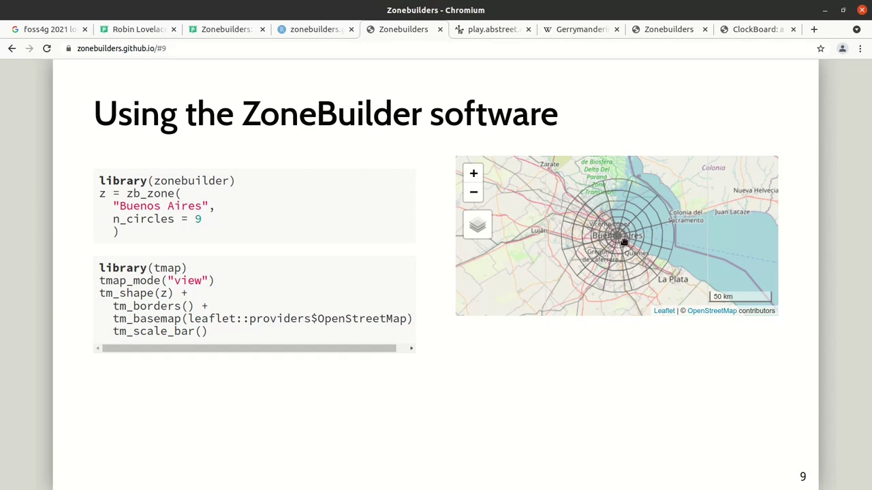
Zoom in and out on the Buenos Aires clock-face zone map.
{"action": "scroll", "coordinate": [620, 237], "scroll_direction": "up", "scroll_amount": 2}
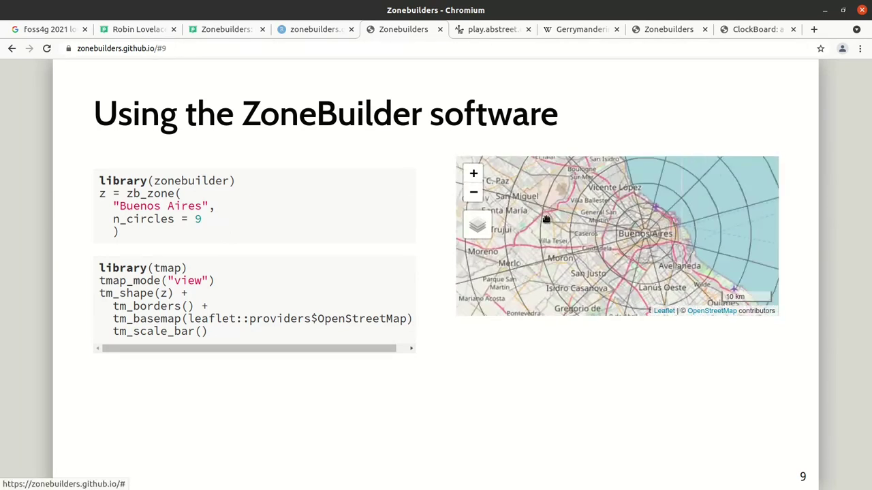
{"action": "scroll", "coordinate": [662, 248], "scroll_direction": "up", "scroll_amount": 1}
{"action": "scroll", "coordinate": [661, 246], "scroll_direction": "down", "scroll_amount": 1}
{"action": "scroll", "coordinate": [656, 245], "scroll_direction": "down", "scroll_amount": 3}
{"action": "scroll", "coordinate": [631, 250], "scroll_direction": "up", "scroll_amount": 2}
{"action": "scroll", "coordinate": [615, 249], "scroll_direction": "up", "scroll_amount": 2}
{"action": "scroll", "coordinate": [672, 247], "scroll_direction": "down", "scroll_amount": 1}
Pan and zoom out to show the full rings reaching toward Colonia del Sacramento.
{"action": "left_click_drag", "start_coordinate": [701, 259], "coordinate": [549, 254]}
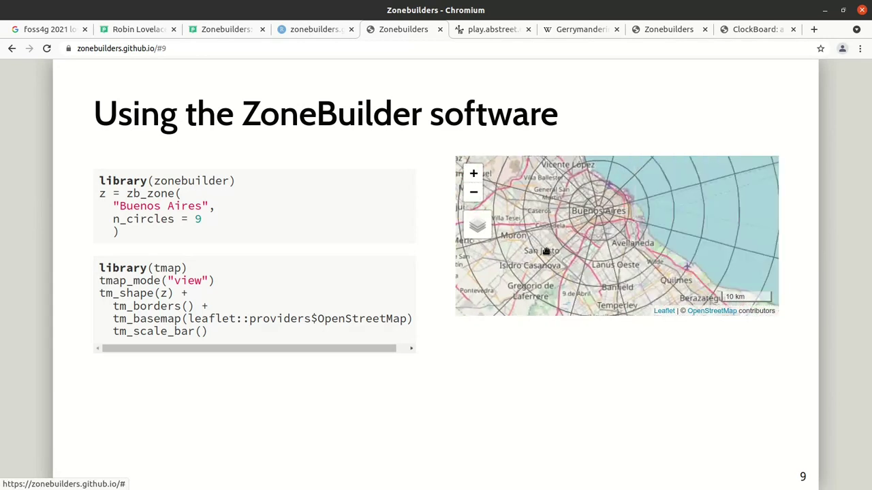
{"action": "scroll", "coordinate": [590, 231], "scroll_direction": "up", "scroll_amount": 1}
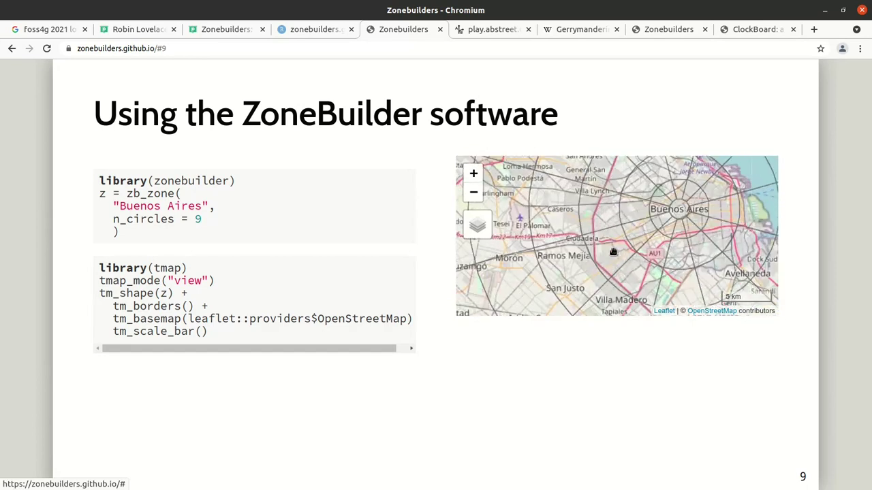
{"action": "left_click_drag", "start_coordinate": [619, 261], "coordinate": [515, 226]}
{"action": "left_click_drag", "start_coordinate": [595, 247], "coordinate": [648, 282]}
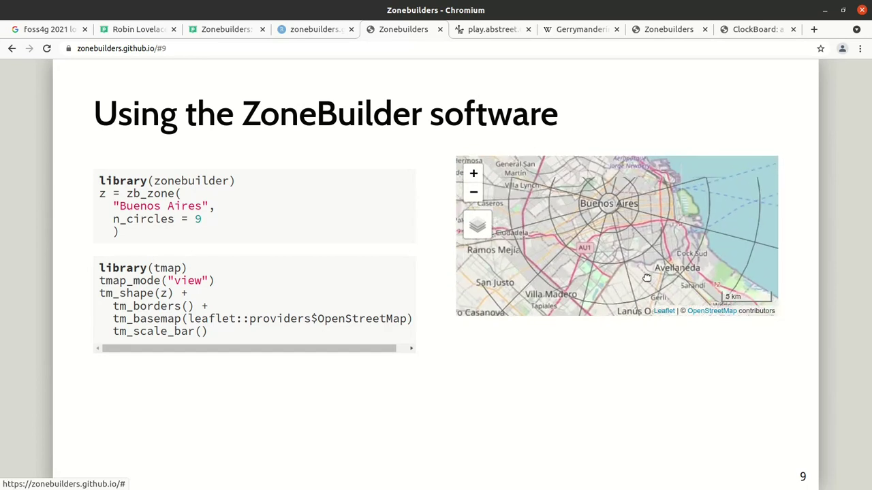
{"action": "scroll", "coordinate": [530, 217], "scroll_direction": "down", "scroll_amount": 2}
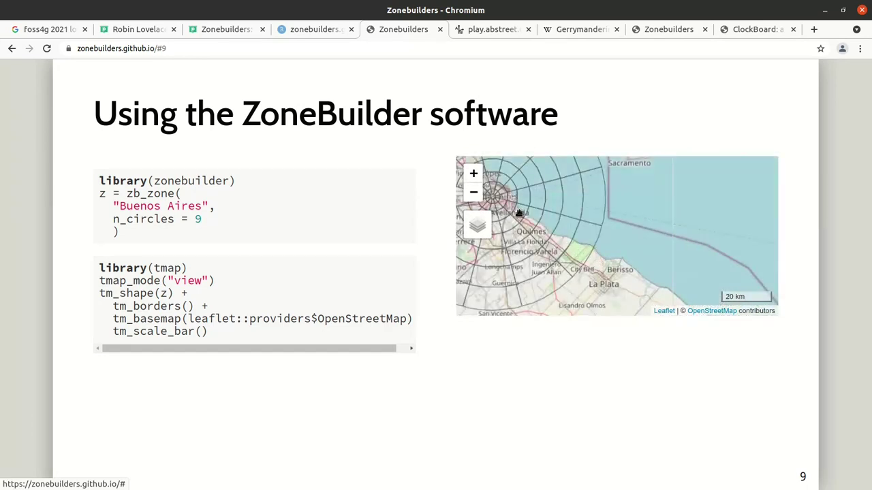
{"action": "mouse_move", "coordinate": [520, 214]}
{"action": "left_mouse_down"}
{"action": "mouse_move", "coordinate": [661, 251]}
{"action": "mouse_move", "coordinate": [609, 246]}
{"action": "left_mouse_up"}
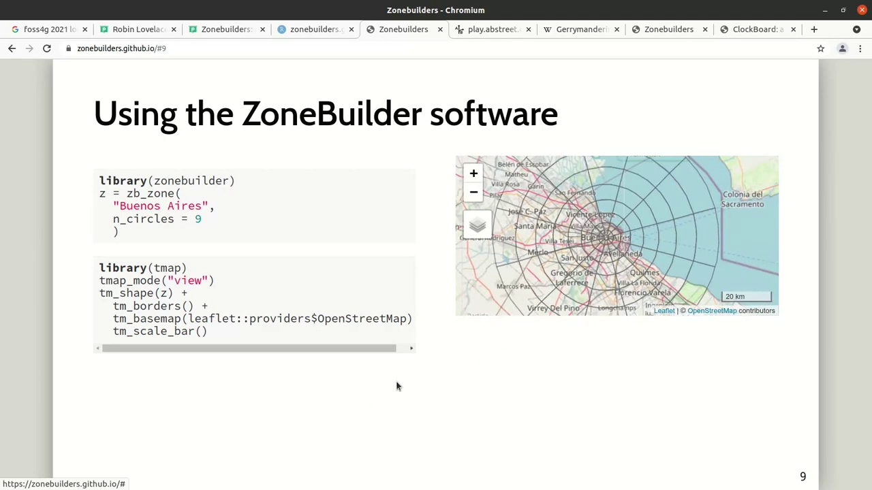
Glance back at the ZoneBuilder software slide, then return to 'With the R package'.
{"action": "key", "text": "Right"}
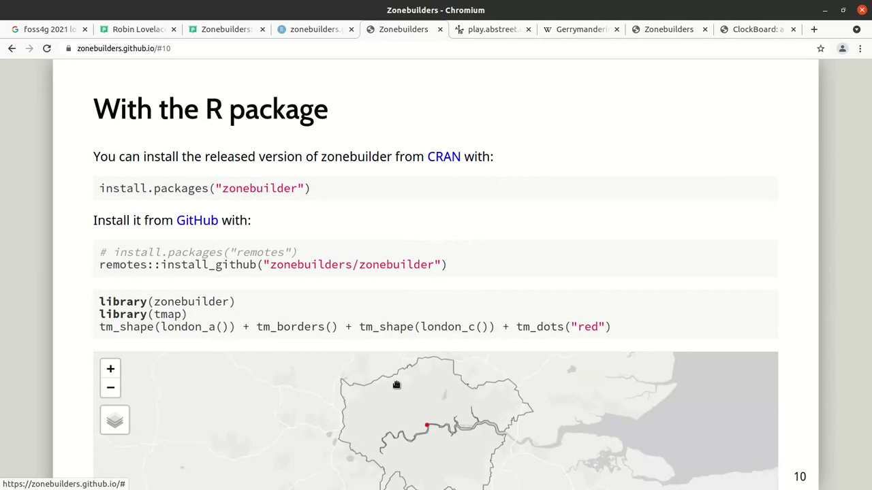
{"action": "key", "text": "Left"}
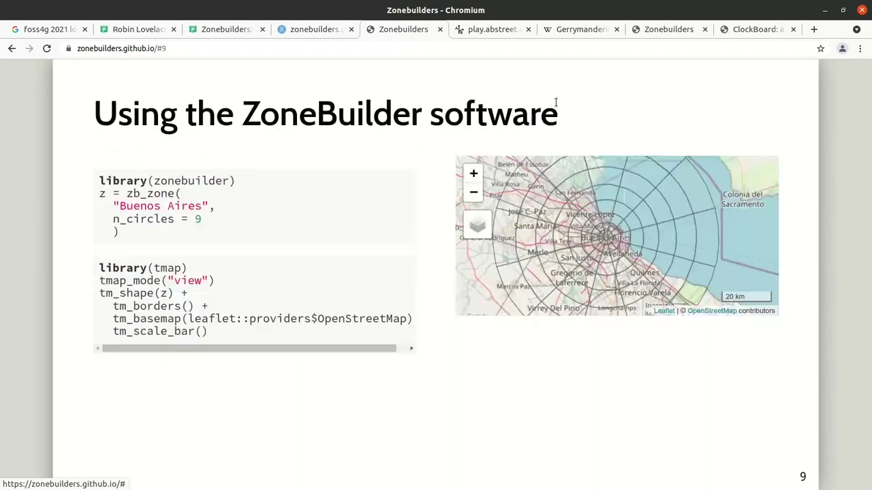
{"action": "key", "text": "Right"}
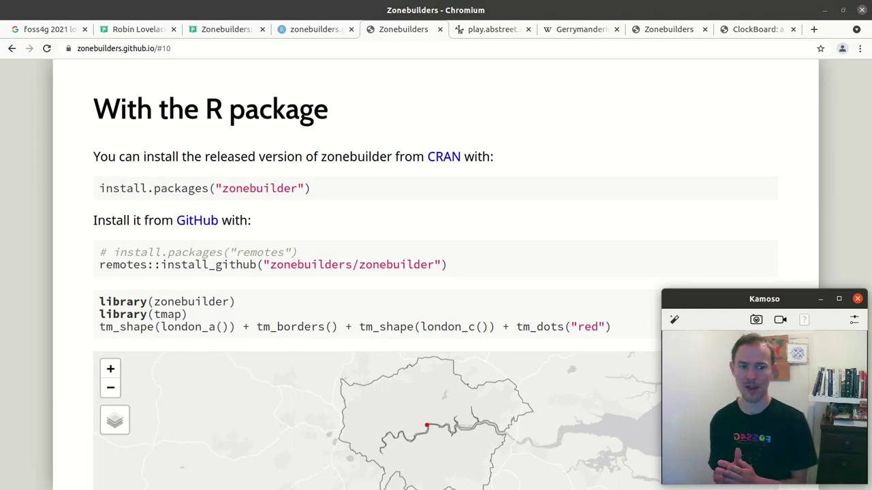
Bring up RStudio Workbench and scroll through the deck's index.Rmd source.
{"action": "left_click", "coordinate": [294, 29]}
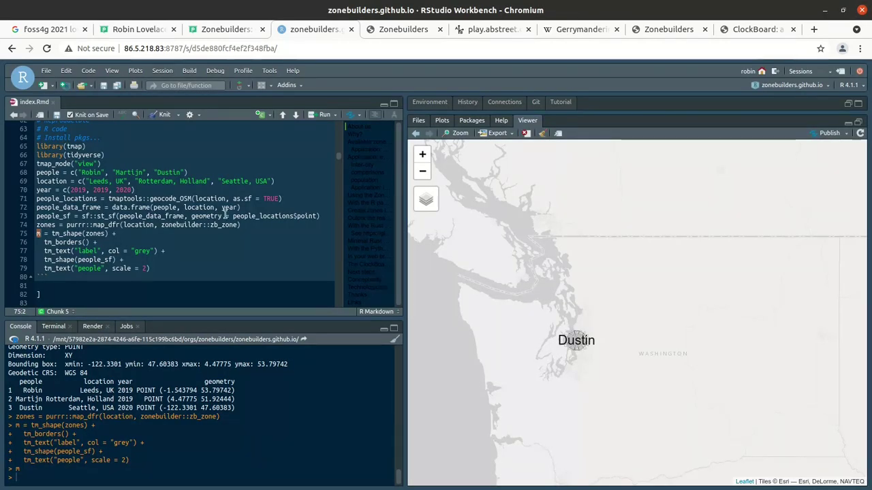
{"action": "scroll", "coordinate": [215, 216], "scroll_direction": "up", "scroll_amount": 1}
{"action": "scroll", "coordinate": [215, 216], "scroll_direction": "up", "scroll_amount": 2}
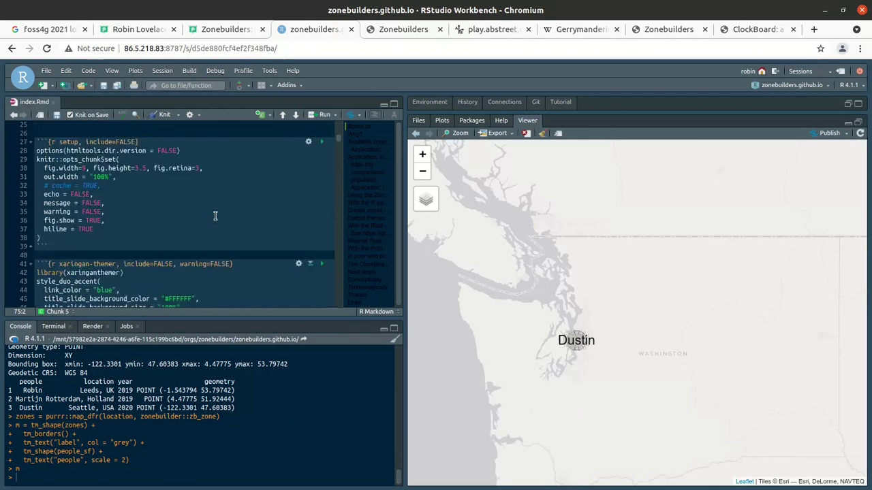
{"action": "scroll", "coordinate": [214, 216], "scroll_direction": "up", "scroll_amount": 1}
{"action": "scroll", "coordinate": [215, 216], "scroll_direction": "down", "scroll_amount": 2}
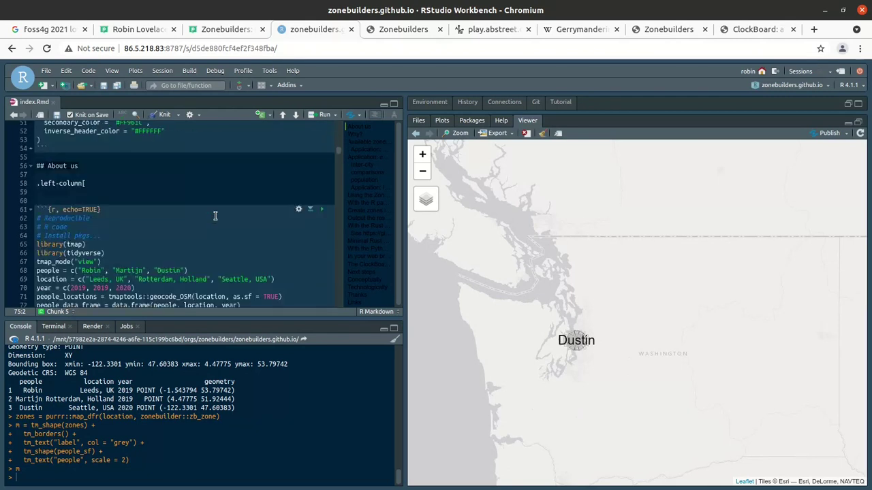
{"action": "left_click", "coordinate": [395, 29]}
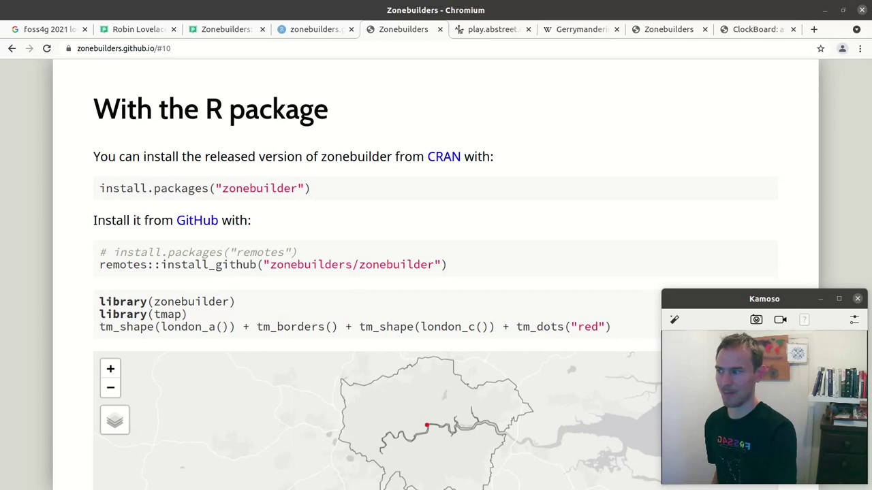
{"action": "key", "text": "Right"}
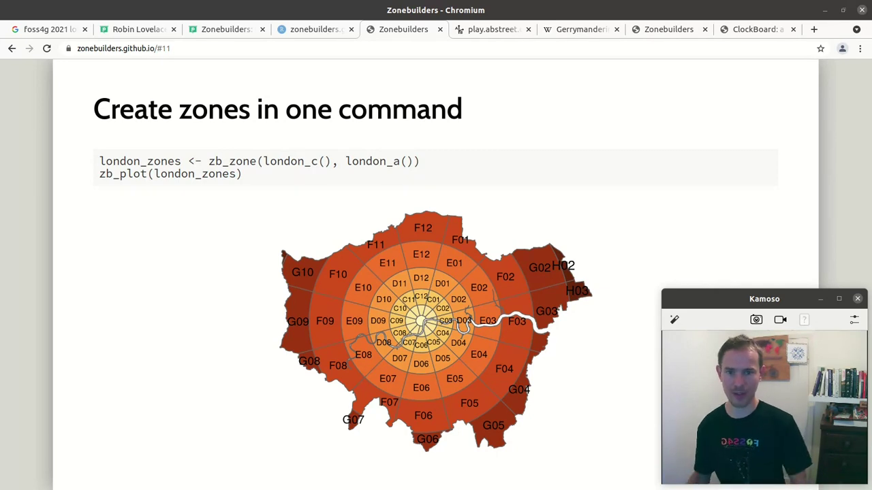
Enlarge RStudio, show the zb_zone help page's usage and arguments, then return to the slides.
{"action": "left_click", "coordinate": [310, 29]}
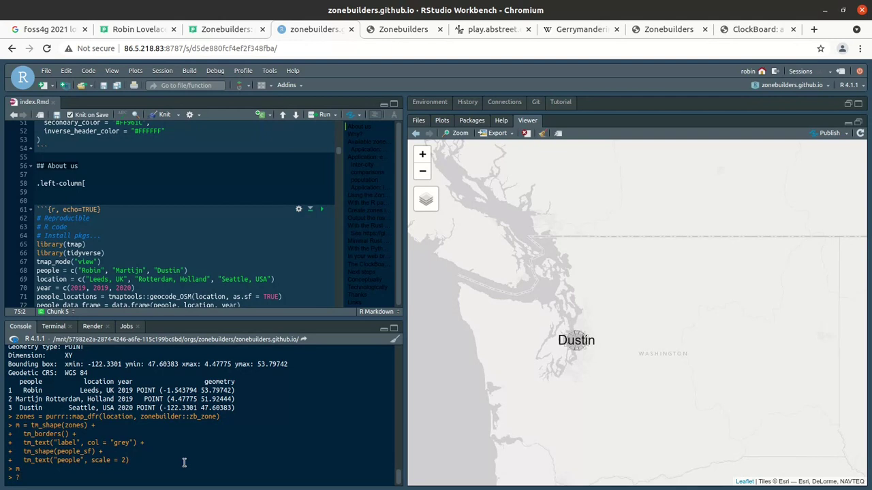
{"action": "key", "text": "ctrl+plus"}
{"action": "key", "text": "ctrl+plus"}
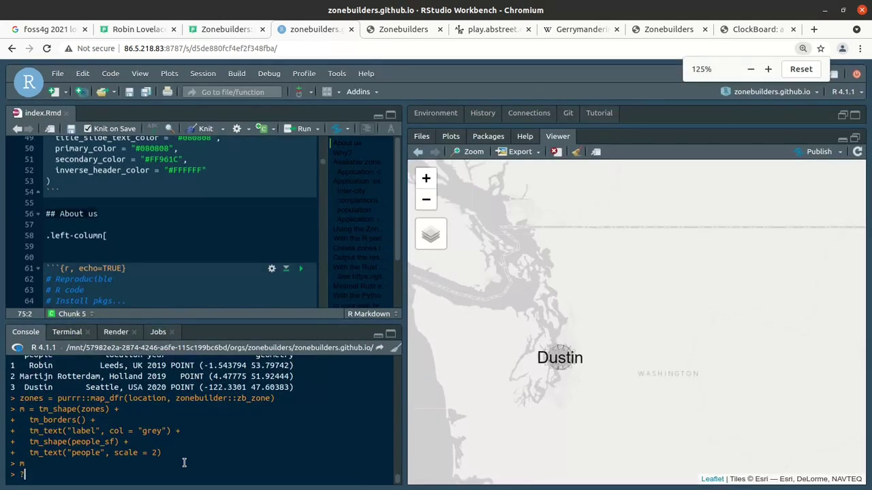
{"action": "type", "text": "zb_zone"}
{"action": "key", "text": "Return"}
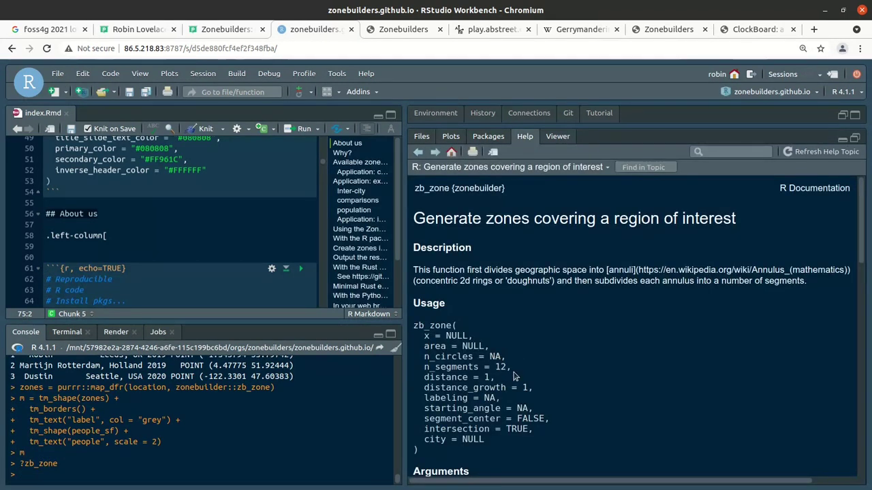
{"action": "scroll", "coordinate": [511, 375], "scroll_direction": "down", "scroll_amount": 3}
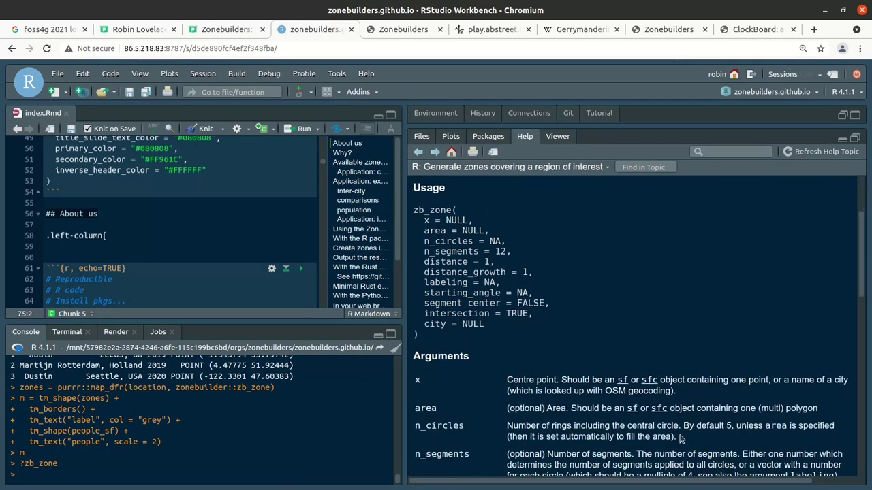
{"action": "left_click", "coordinate": [390, 30]}
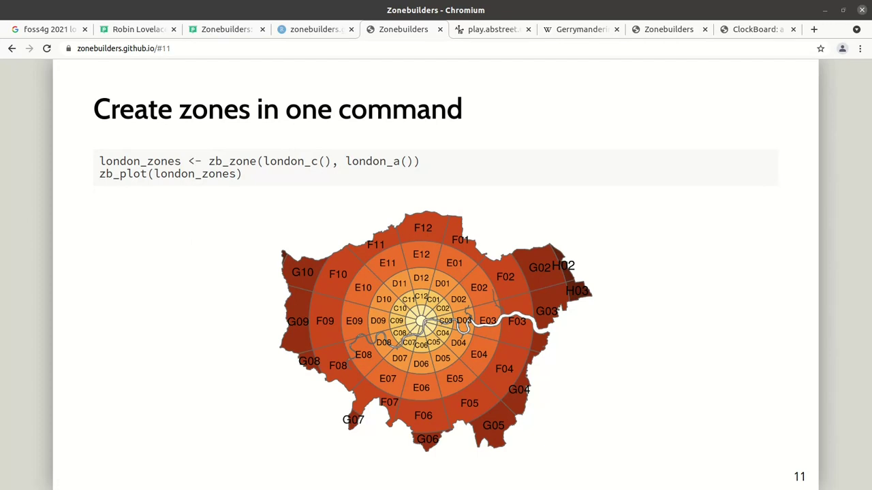
Step through 'Output the results' to slide 13, 'With the Rust crate'.
{"action": "key", "text": "Right"}
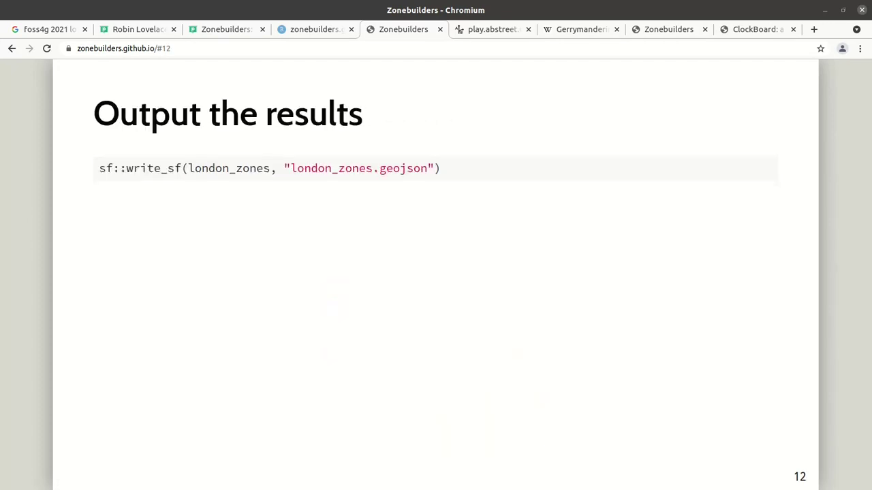
{"action": "key", "text": "Right"}
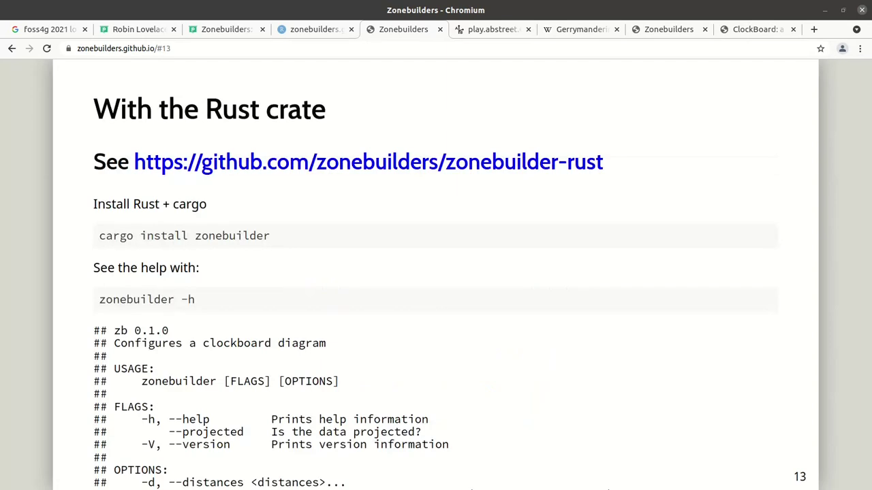
{"action": "key", "text": "Left"}
{"action": "key", "text": "Right"}
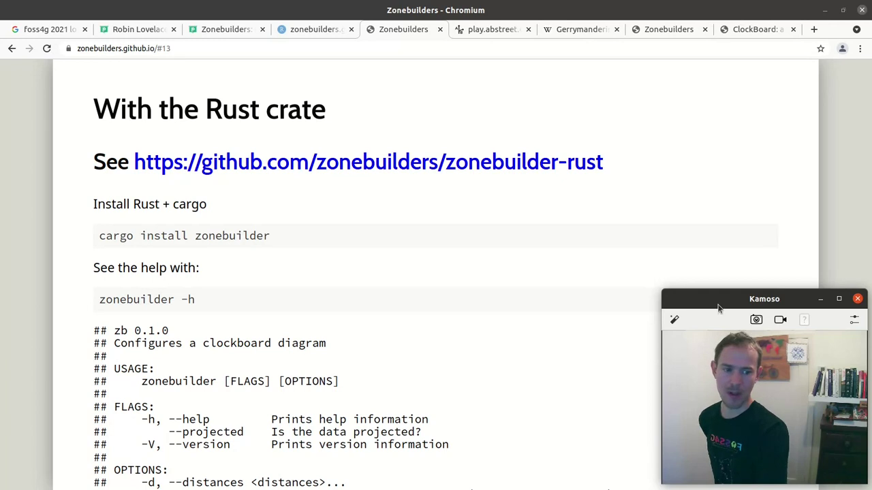
Drop down the Guake terminal, clear some space and enlarge its text.
{"action": "key", "text": "F12"}
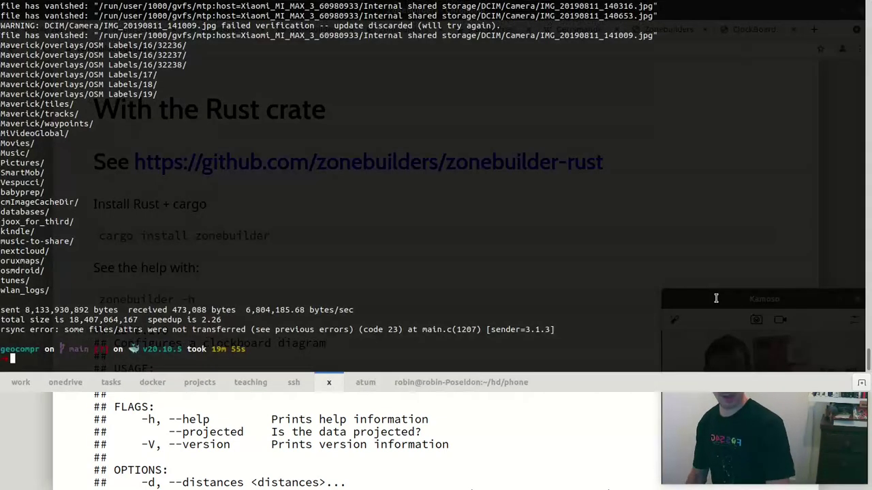
{"action": "key", "text": "Return"}
{"action": "key", "text": "Return"}
{"action": "key", "text": "Return"}
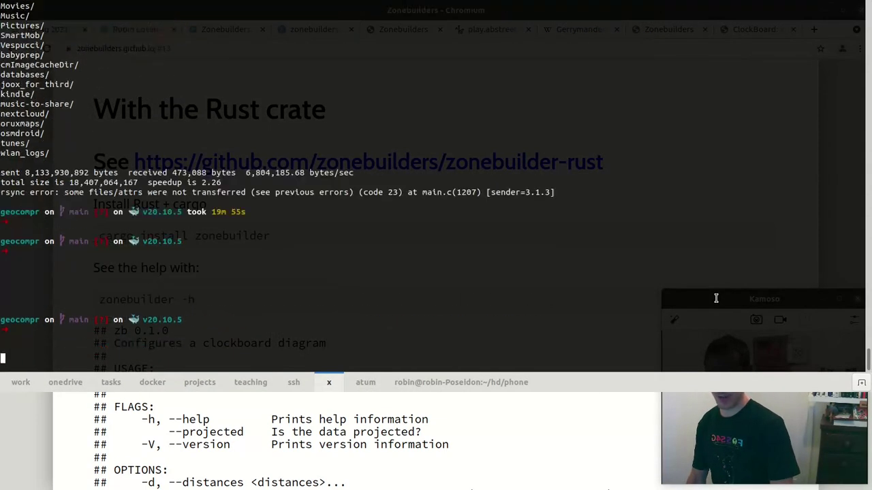
{"action": "key", "text": "Return"}
{"action": "key", "text": "Return"}
{"action": "key", "text": "Return"}
{"action": "key", "text": "Return"}
Run zonebuilder to print example GeoJSON zones after a not-found 'zone' attempt.
{"action": "key", "text": "Return"}
{"action": "key", "text": "ctrl+plus"}
{"action": "key", "text": "ctrl+plus"}
{"action": "key", "text": "ctrl+plus"}
{"action": "key", "text": "ctrl+plus"}
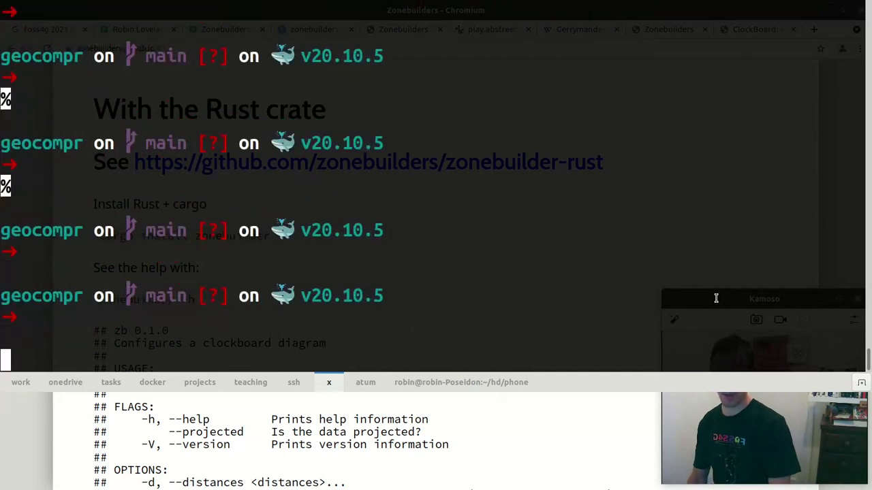
{"action": "type", "text": "e"}
{"action": "key", "text": "BackSpace"}
{"action": "type", "text": "zone"}
{"action": "key", "text": "Return"}
{"action": "key", "text": "Return"}
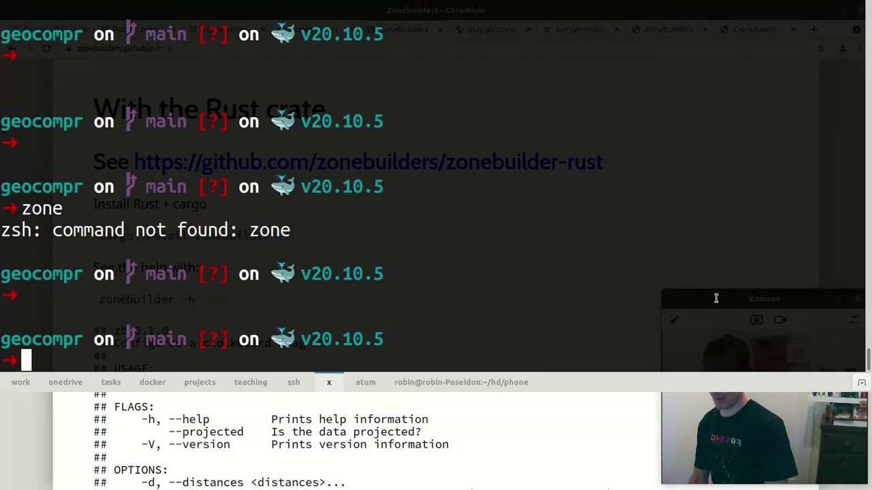
{"action": "type", "text": "d"}
{"action": "key", "text": "BackSpace"}
{"action": "type", "text": "zonebuilder"}
{"action": "key", "text": "Return"}
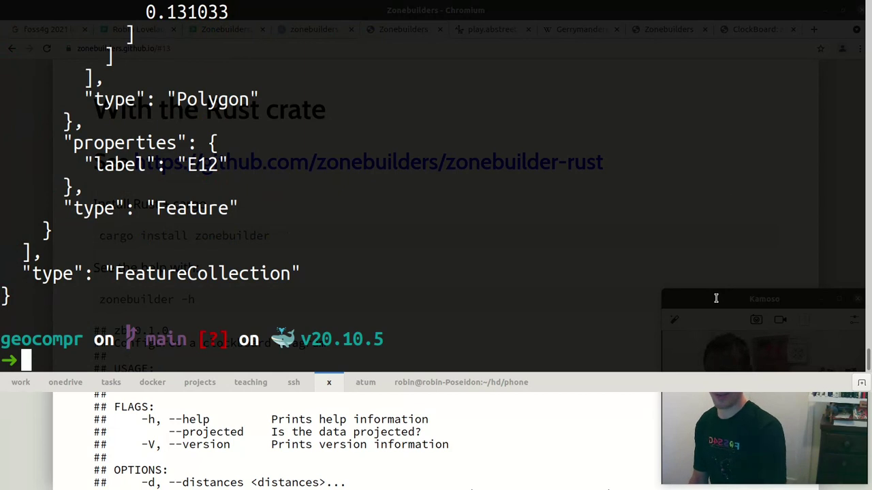
{"action": "key", "text": "Up"}
{"action": "key", "text": "Return"}
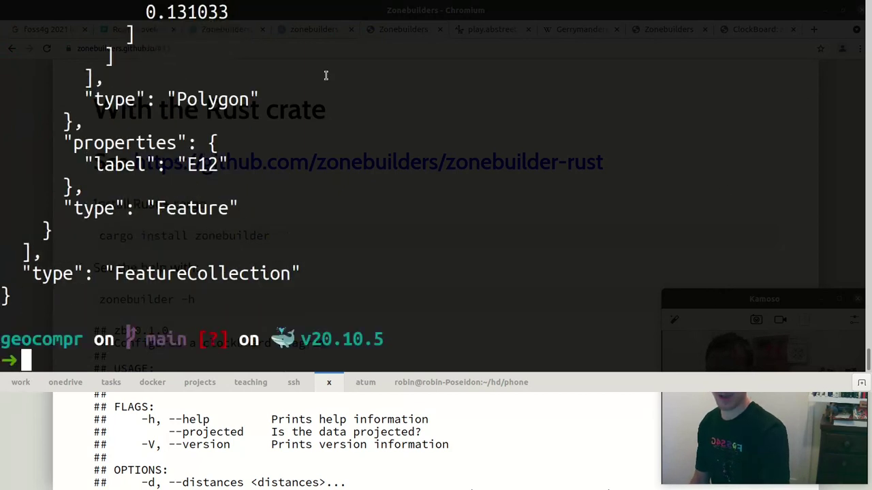
Show the zonebuilder -h help, shrinking the text so it all fits.
{"action": "type", "text": "zone"}
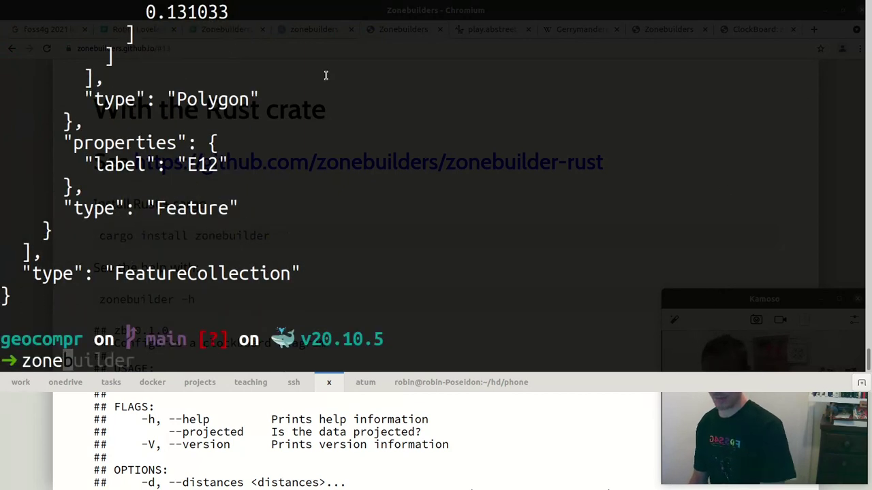
{"action": "type", "text": "builder -h"}
{"action": "key", "text": "Return"}
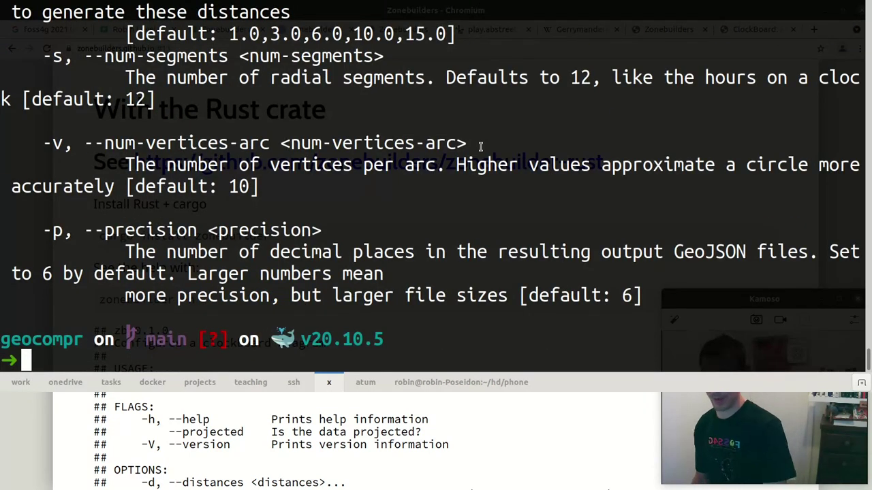
{"action": "key", "text": "ctrl+minus"}
{"action": "key", "text": "ctrl+minus"}
{"action": "key", "text": "ctrl+minus"}
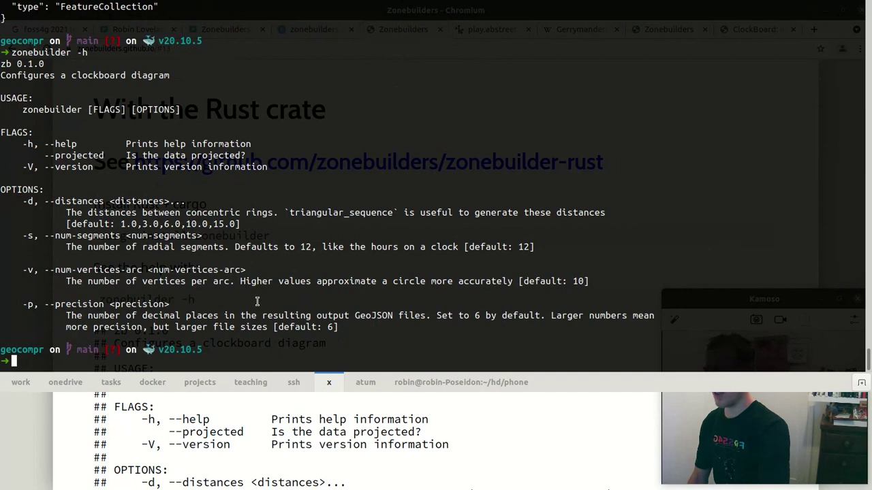
Hide the terminal and move to slide 14, 'Minimal Rust example'.
{"action": "key", "text": "F12"}
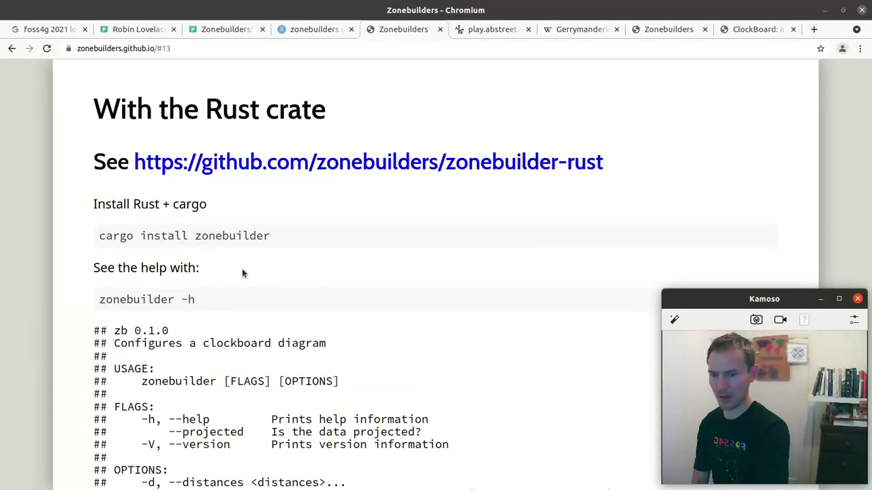
{"action": "key", "text": "alt+F4"}
{"action": "key", "text": "Right"}
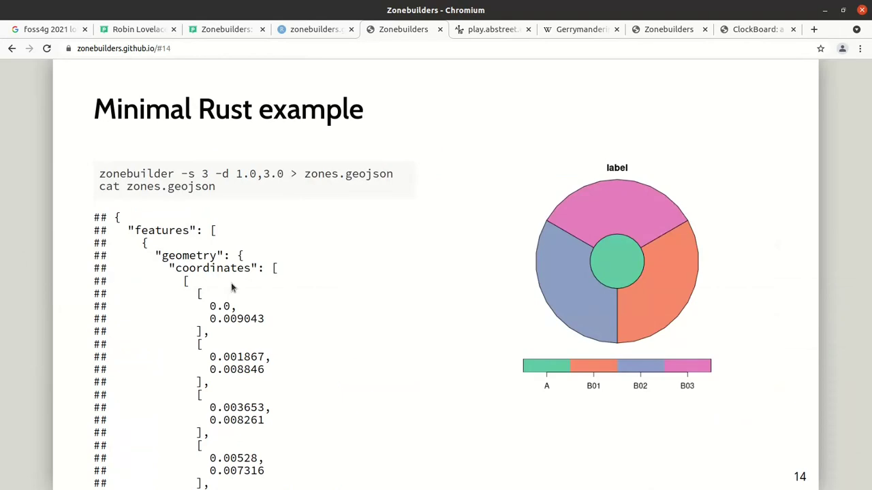
Copy the slide's first zonebuilder command line.
{"action": "left_click_drag", "start_coordinate": [215, 188], "coordinate": [100, 187]}
{"action": "triple_click", "coordinate": [209, 174]}
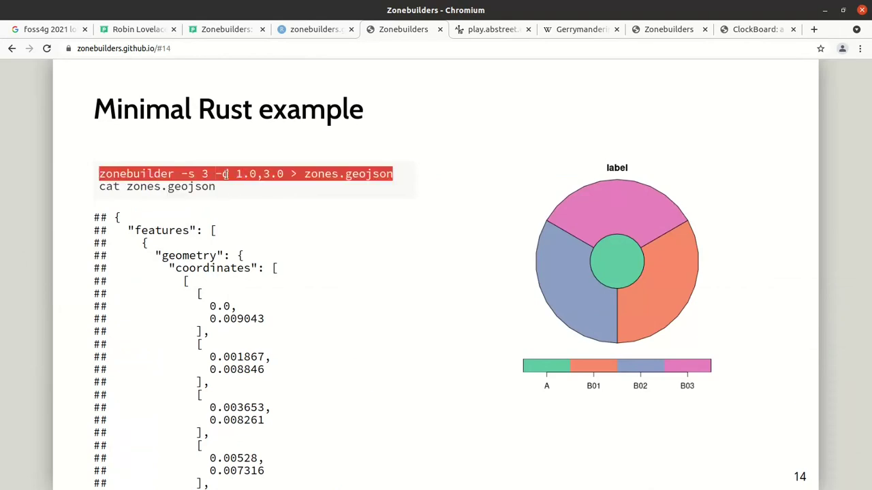
{"action": "right_click", "coordinate": [231, 176]}
{"action": "left_click", "coordinate": [248, 190]}
Paste and run the copied zonebuilder command to write zones.geojson.
{"action": "key", "text": "F12"}
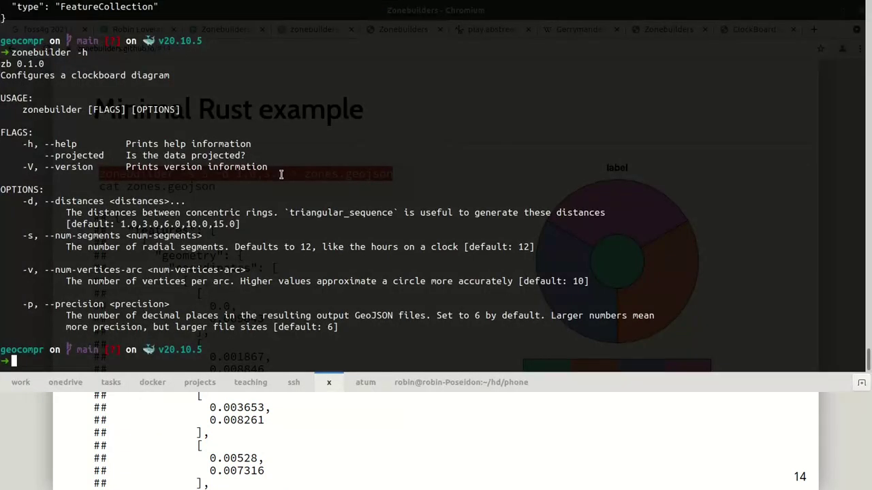
{"action": "key", "text": "ctrl+shift+v"}
{"action": "key", "text": "Return"}
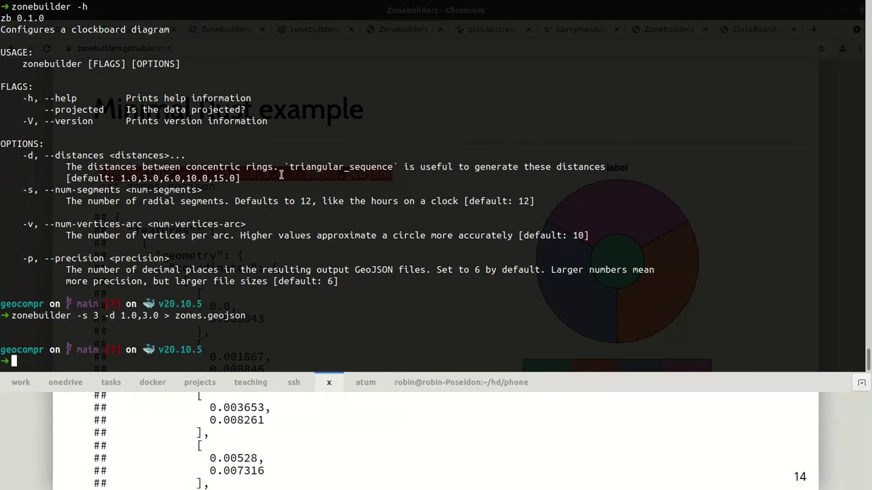
View zones.geojson in less, then quit back to the prompt.
{"action": "type", "text": "less "}
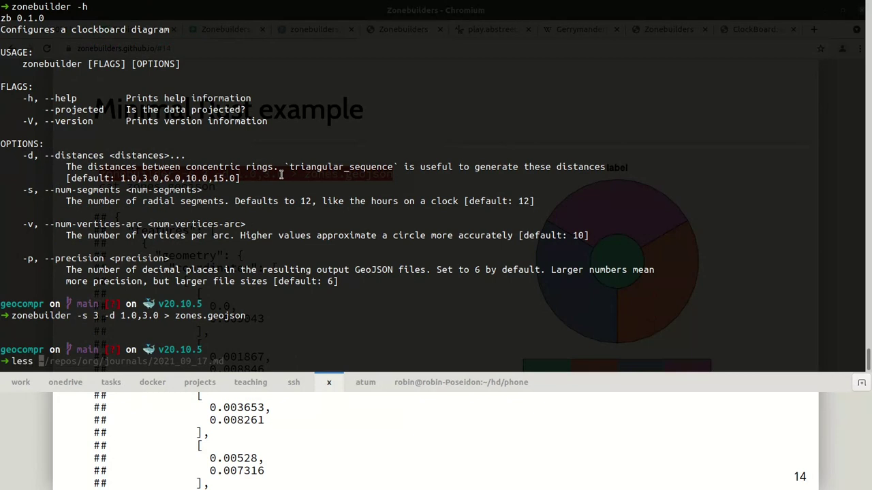
{"action": "type", "text": "z"}
{"action": "key", "text": "Tab"}
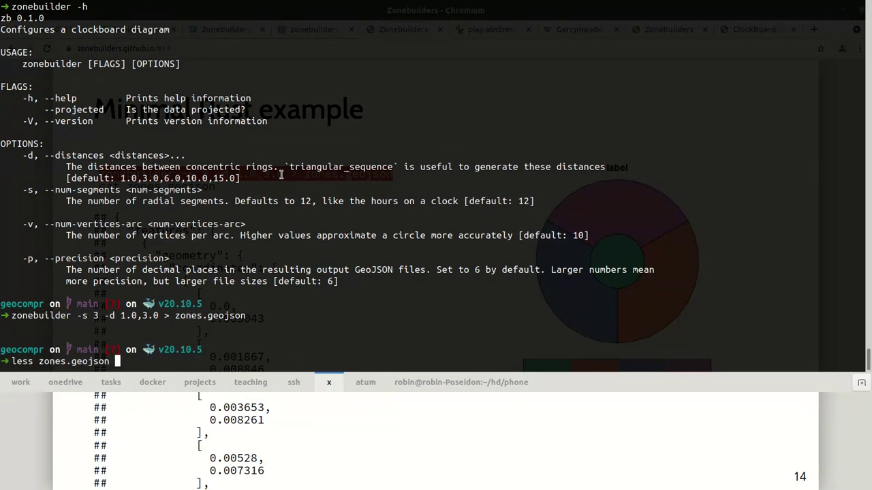
{"action": "key", "text": "Return"}
{"action": "key", "text": "q"}
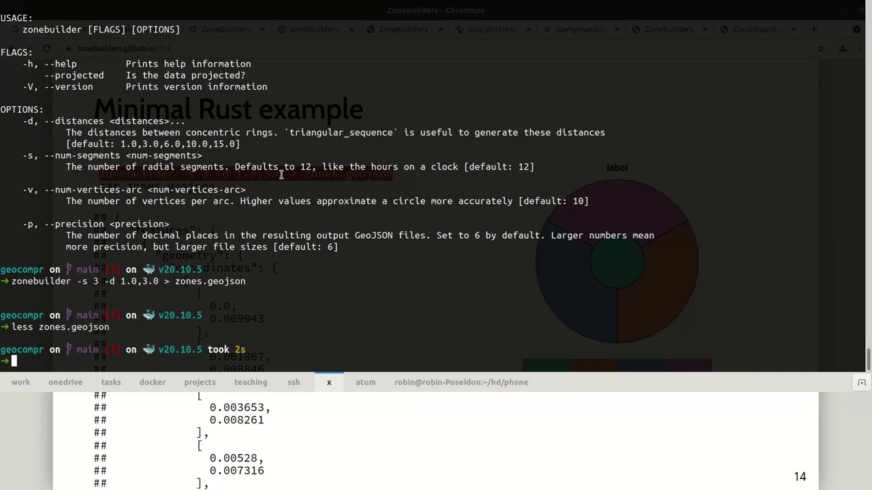
Run cargo install zonebuilder to confirm it's installed, then hide the terminal.
{"action": "type", "text": "cargo install "}
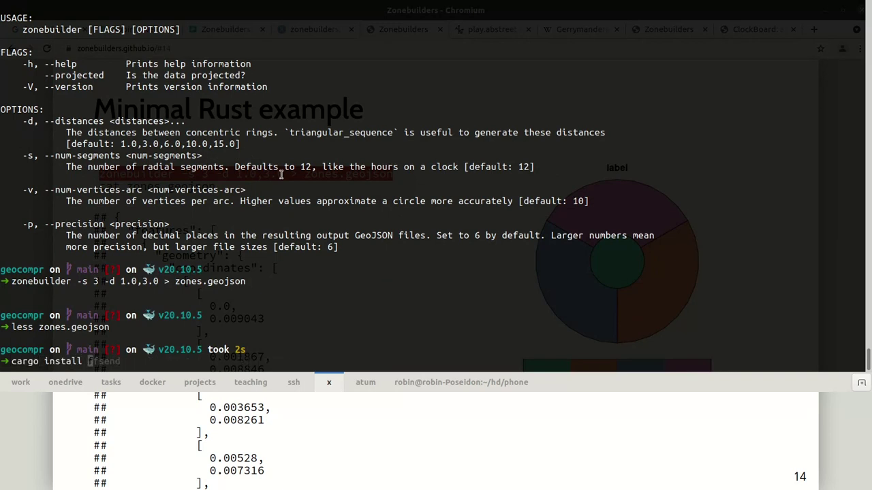
{"action": "type", "text": "zonebuilder"}
{"action": "key", "text": "Return"}
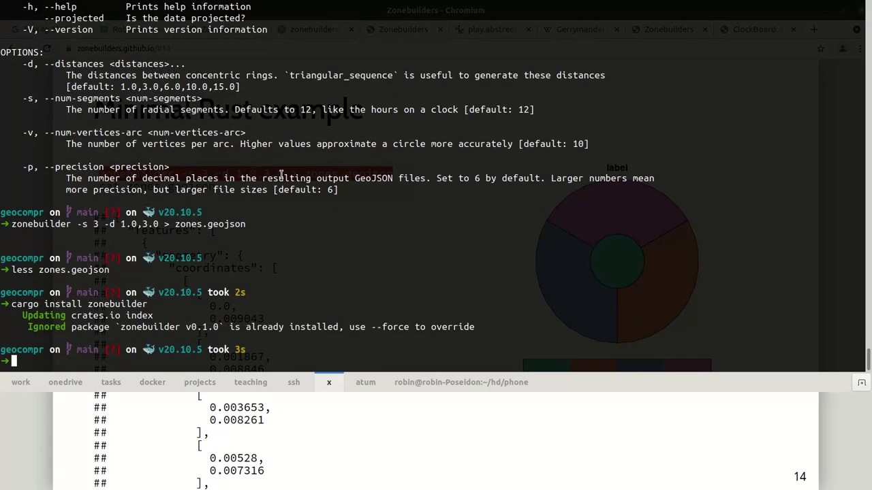
{"action": "key", "text": "F12"}
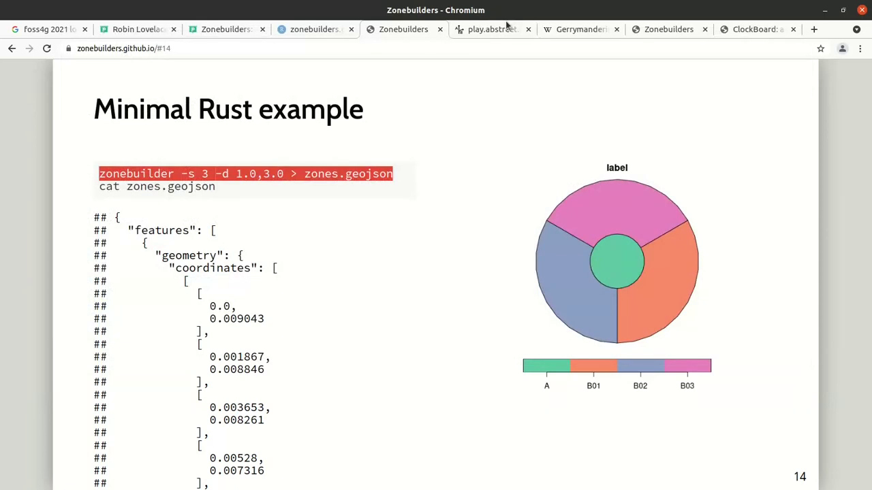
Advance to slide 15, 'With the Python package or QGIS plugin'.
{"action": "key", "text": "alt+Tab"}
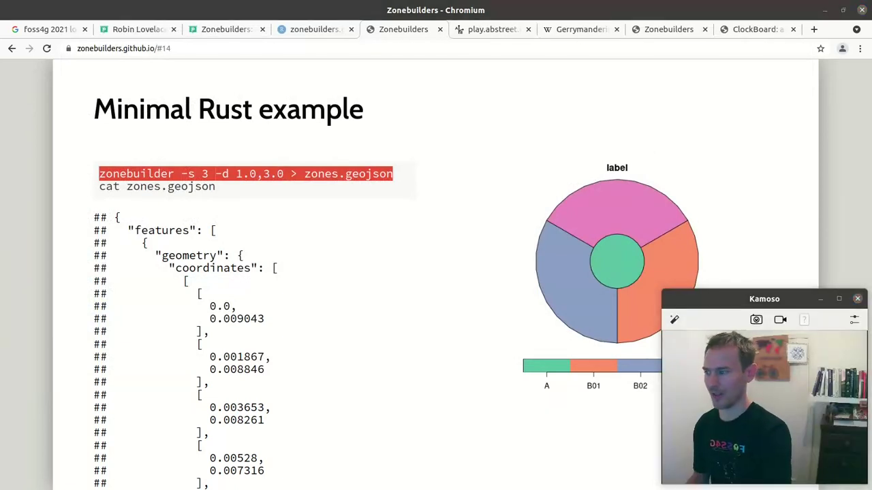
{"action": "key", "text": "Right"}
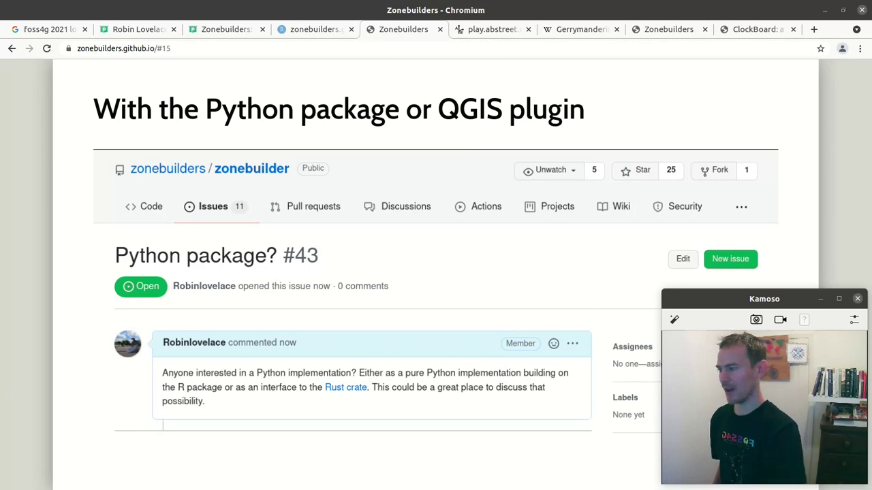
Reveal the issue link, then advance to slide 17, 'In your web browser'.
{"action": "key", "text": "Right"}
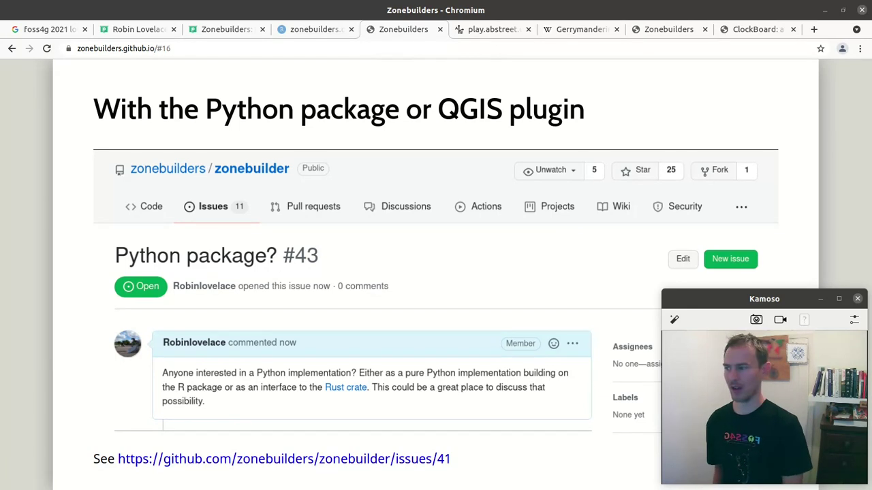
{"action": "key", "text": "Right"}
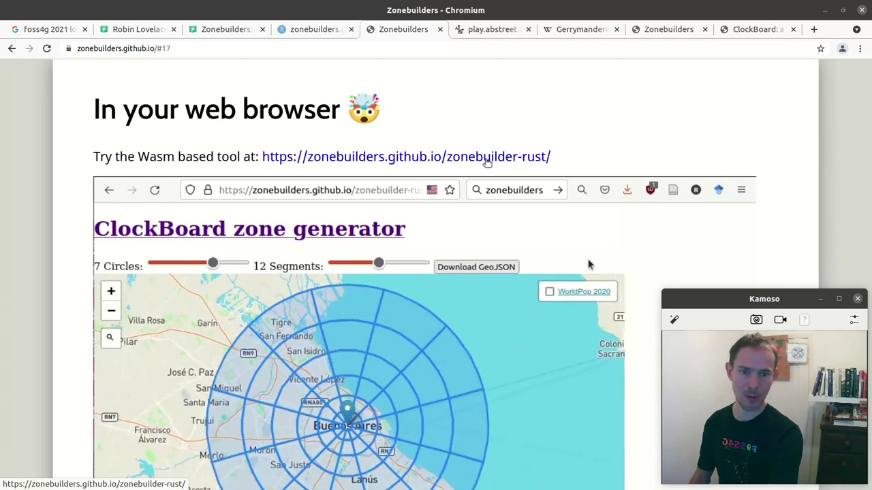
Open the zonebuilder-rust ClockBoard generator in a new tab and pan toward Houston.
{"action": "middle_click", "coordinate": [493, 159]}
{"action": "left_click", "coordinate": [422, 30]}
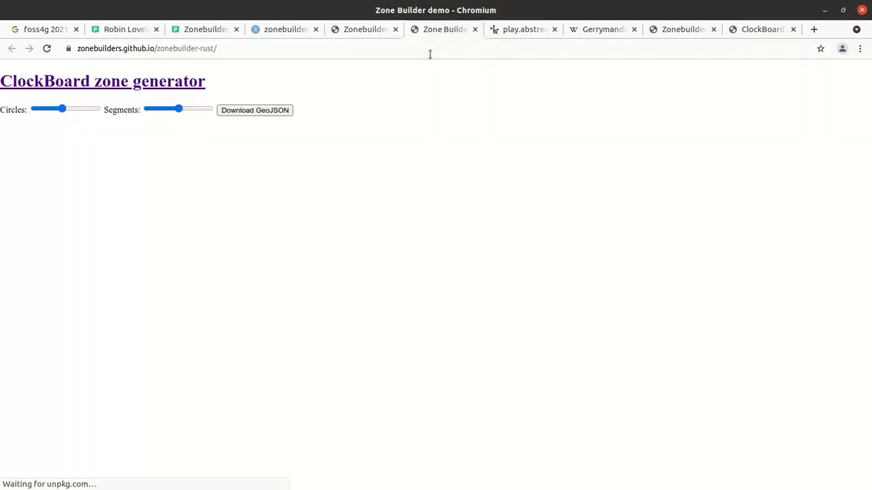
{"action": "scroll", "coordinate": [386, 272], "scroll_direction": "down", "scroll_amount": 2}
{"action": "scroll", "coordinate": [395, 278], "scroll_direction": "down", "scroll_amount": 2}
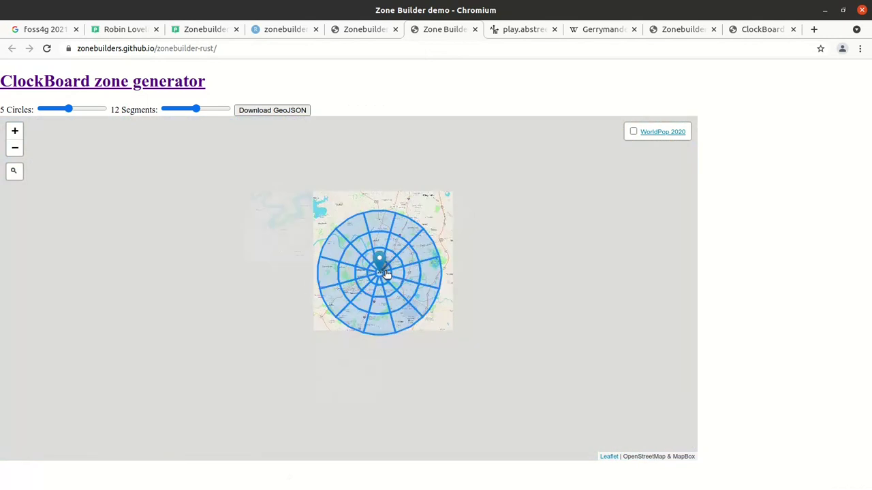
{"action": "scroll", "coordinate": [409, 285], "scroll_direction": "down", "scroll_amount": 2}
{"action": "scroll", "coordinate": [421, 292], "scroll_direction": "down", "scroll_amount": 2}
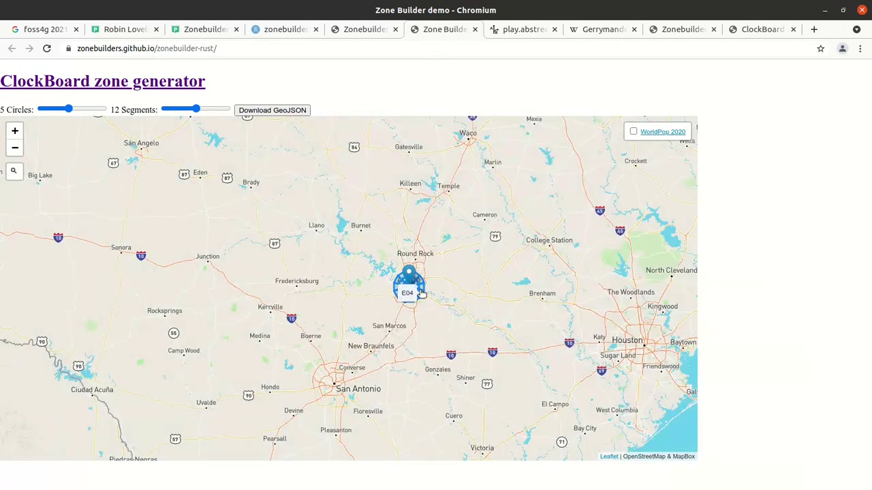
{"action": "left_click_drag", "start_coordinate": [506, 305], "coordinate": [345, 284]}
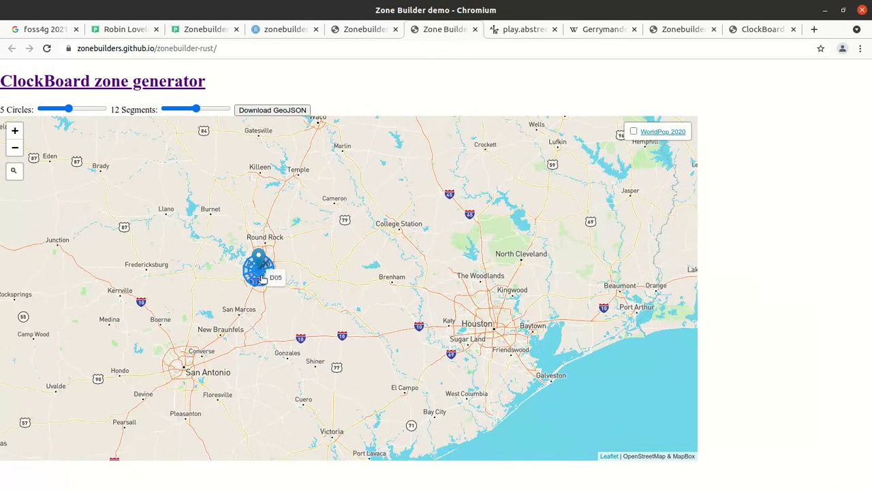
{"action": "mouse_move", "coordinate": [276, 274]}
{"action": "left_mouse_down"}
{"action": "mouse_move", "coordinate": [412, 286]}
{"action": "mouse_move", "coordinate": [500, 327]}
{"action": "left_mouse_up"}
Zoom in and bring the zone centre onto Houston.
{"action": "scroll", "coordinate": [500, 322], "scroll_direction": "up", "scroll_amount": 1}
{"action": "scroll", "coordinate": [500, 340], "scroll_direction": "up", "scroll_amount": 1}
{"action": "scroll", "coordinate": [497, 344], "scroll_direction": "up", "scroll_amount": 1}
{"action": "scroll", "coordinate": [491, 349], "scroll_direction": "up", "scroll_amount": 1}
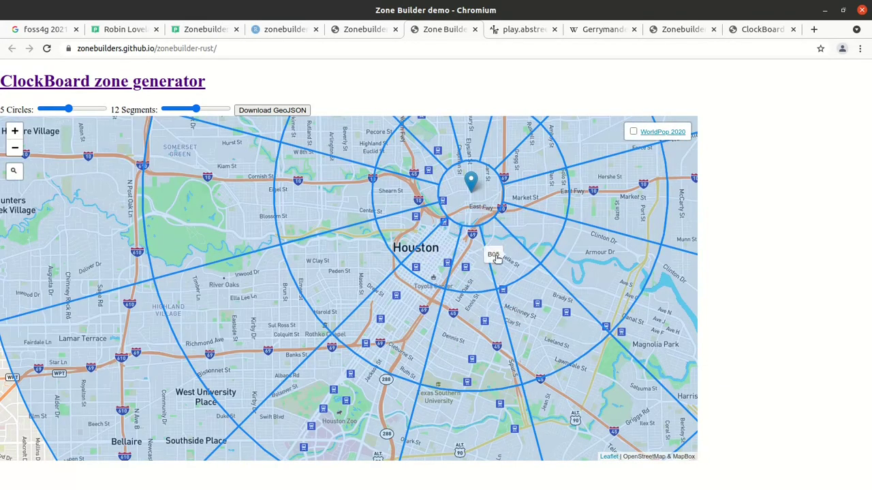
{"action": "left_click_drag", "start_coordinate": [466, 246], "coordinate": [417, 305]}
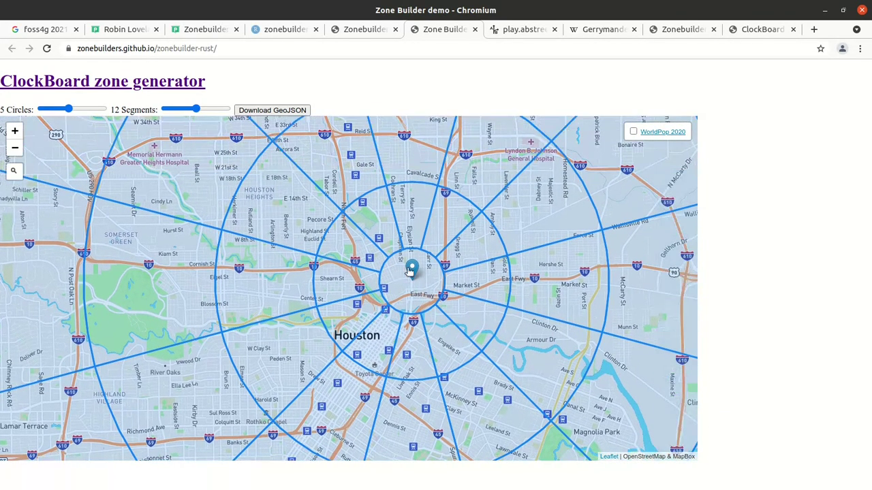
{"action": "left_click_drag", "start_coordinate": [412, 275], "coordinate": [350, 364]}
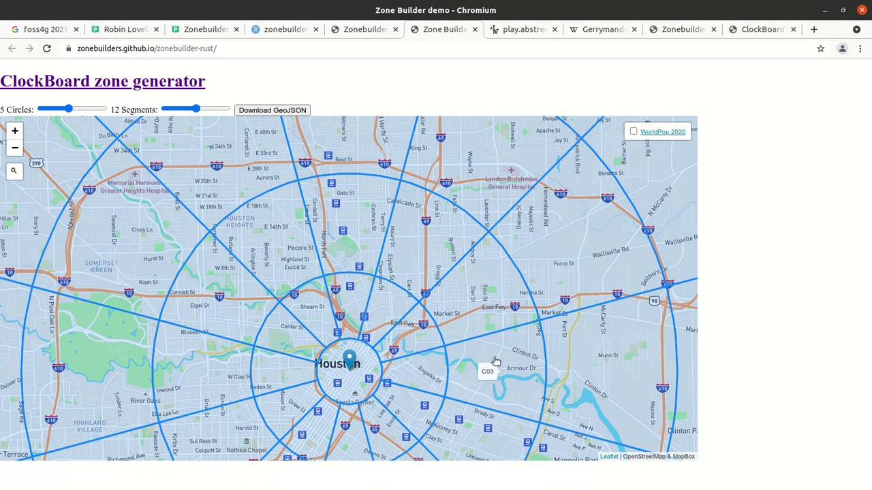
Frame the Houston zones, set 9 circles, and download clockboard.geojson.
{"action": "scroll", "coordinate": [496, 362], "scroll_direction": "down", "scroll_amount": 2}
{"action": "left_click_drag", "start_coordinate": [632, 395], "coordinate": [561, 352]}
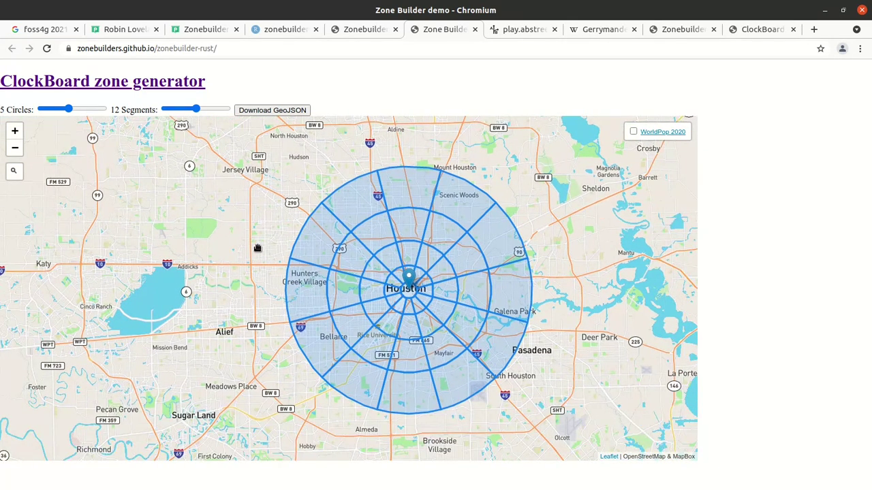
{"action": "scroll", "coordinate": [567, 397], "scroll_direction": "down", "scroll_amount": 1}
{"action": "left_click_drag", "start_coordinate": [568, 397], "coordinate": [516, 364]}
{"action": "mouse_move", "coordinate": [68, 109]}
{"action": "left_mouse_down"}
{"action": "mouse_move", "coordinate": [106, 115]}
{"action": "mouse_move", "coordinate": [95, 114]}
{"action": "left_mouse_up"}
{"action": "left_click", "coordinate": [300, 111]}
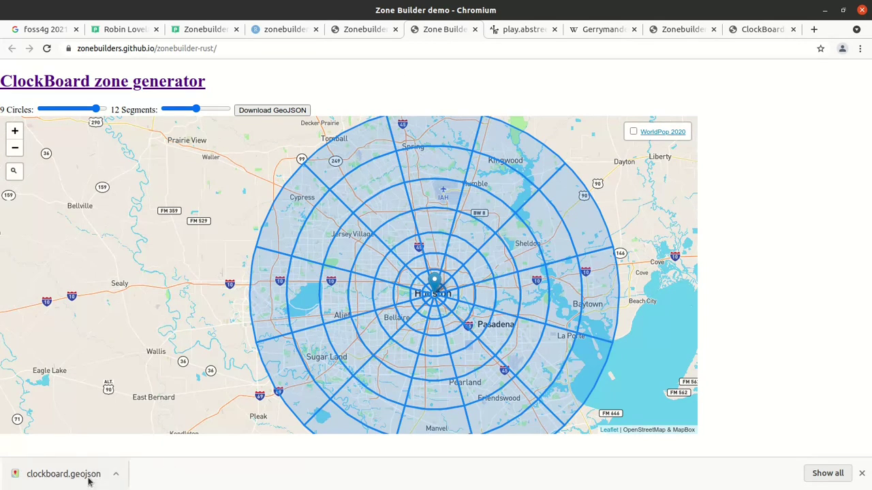
Back in the slides, pass the ClockBoard paper slide to reach slide 19, 'Next steps'.
{"action": "left_click", "coordinate": [359, 31]}
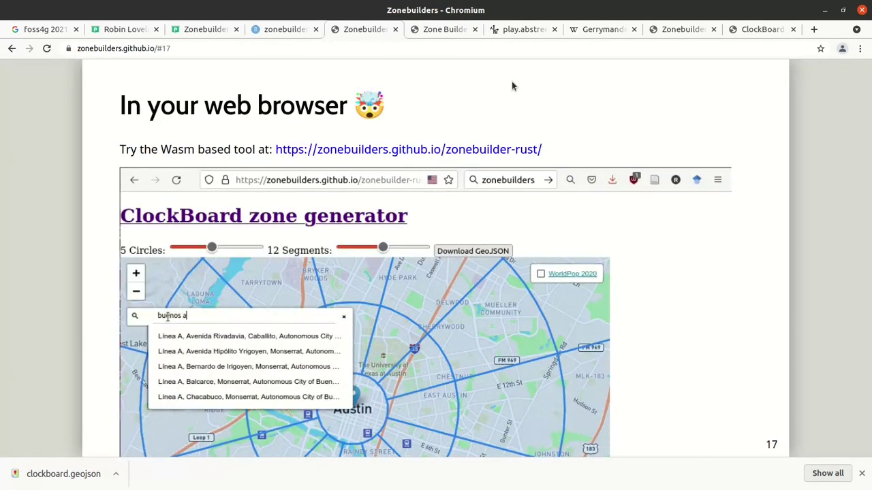
{"action": "key", "text": "Right"}
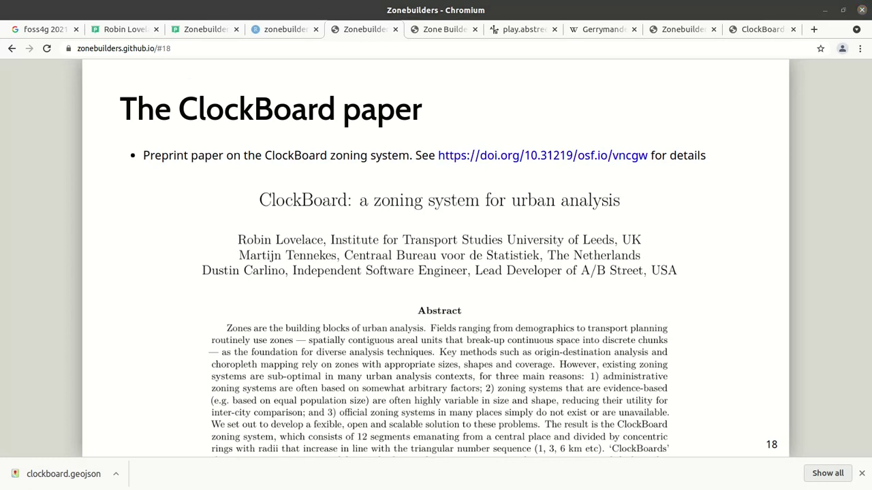
{"action": "key", "text": "Right"}
{"action": "key", "text": "Right"}
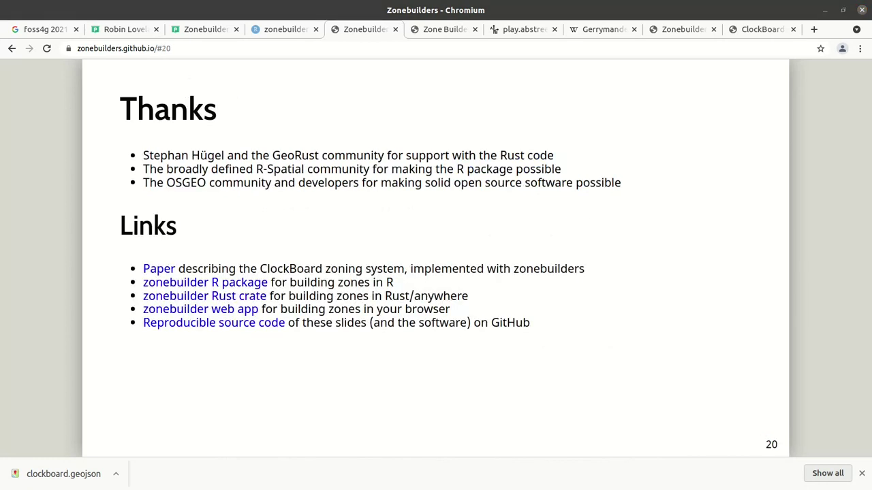
{"action": "key", "text": "Left"}
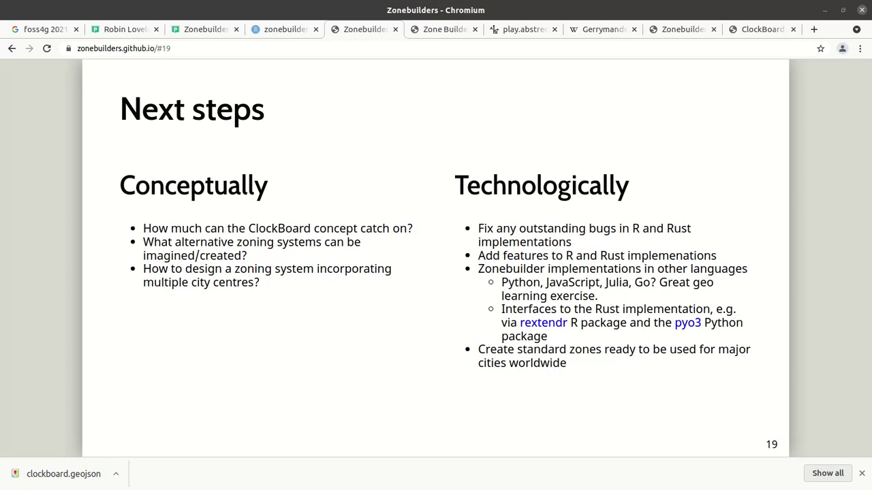
Switch to the ClockBoard paper page and scroll back to its top.
{"action": "left_click", "coordinate": [673, 31]}
{"action": "left_click", "coordinate": [750, 31]}
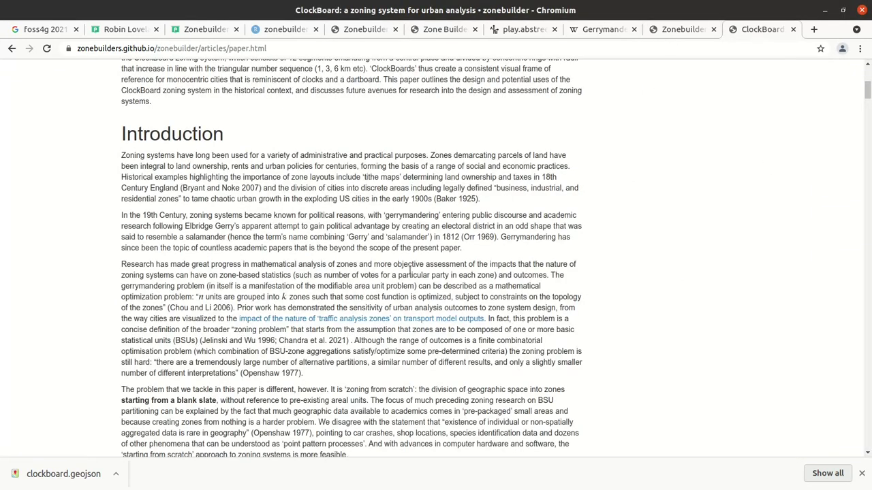
{"action": "scroll", "coordinate": [406, 275], "scroll_direction": "up", "scroll_amount": 3}
{"action": "scroll", "coordinate": [406, 274], "scroll_direction": "up", "scroll_amount": 2}
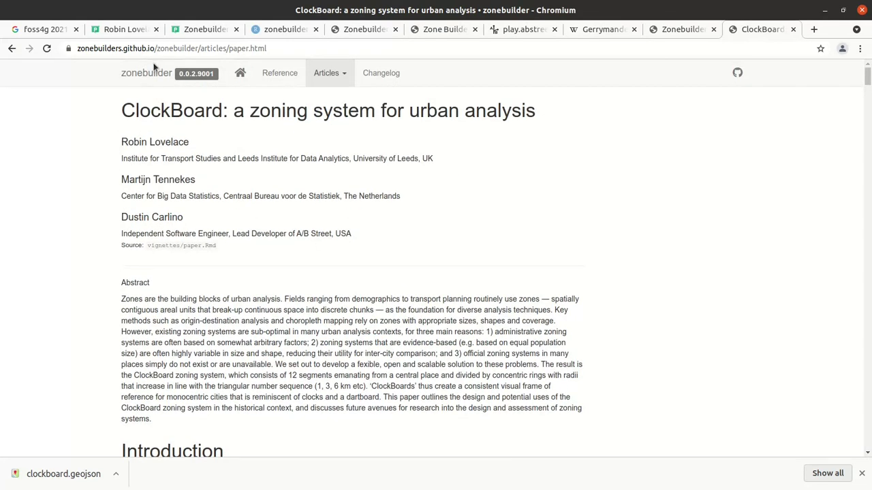
Visit the zonebuilders GitHub organization and its three repositories, then return to the Next steps slide.
{"action": "left_click", "coordinate": [737, 73]}
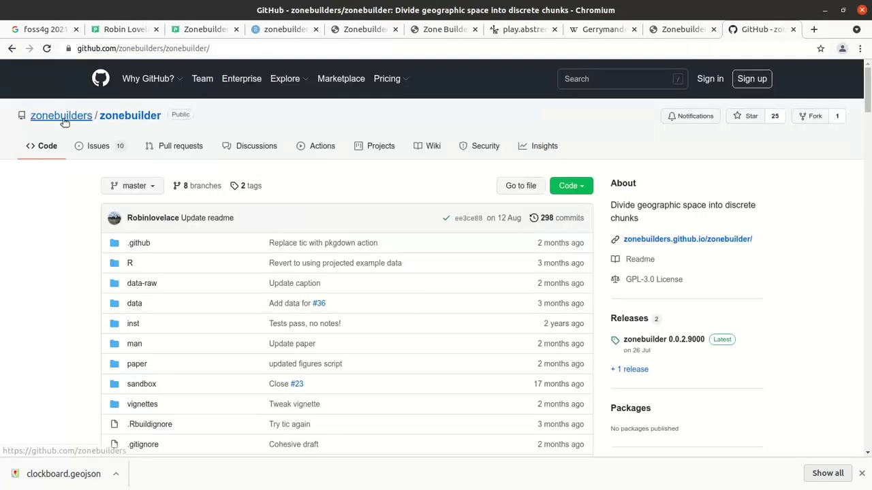
{"action": "left_click", "coordinate": [63, 116]}
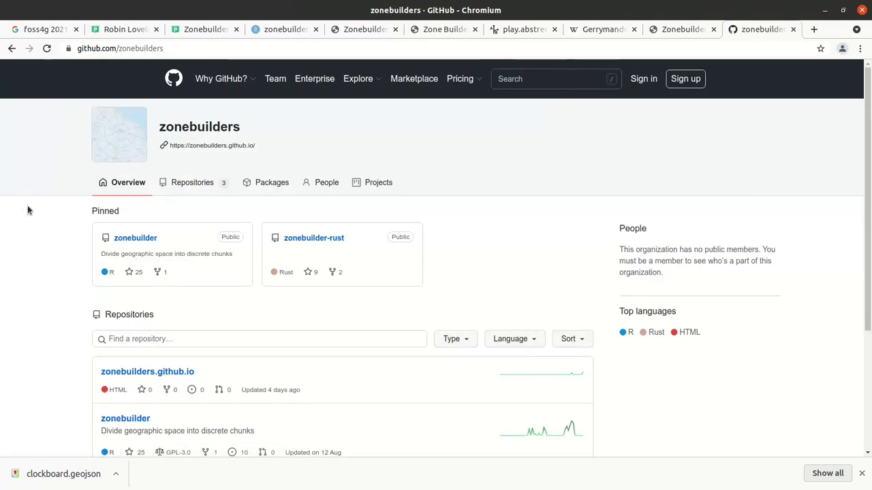
{"action": "scroll", "coordinate": [359, 241], "scroll_direction": "down", "scroll_amount": 4}
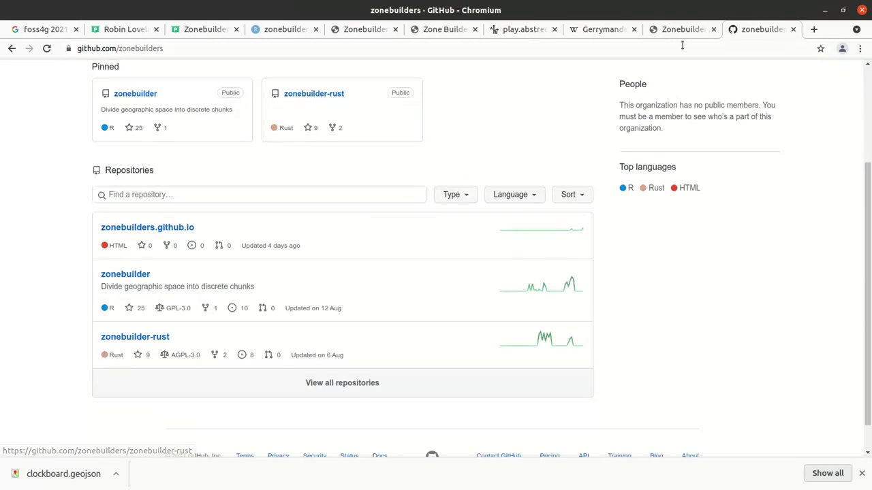
{"action": "left_click", "coordinate": [430, 35]}
Advance the Zonebuilders deck to the final slide 20, 'Thanks' and 'Links'.
{"action": "left_click", "coordinate": [363, 30]}
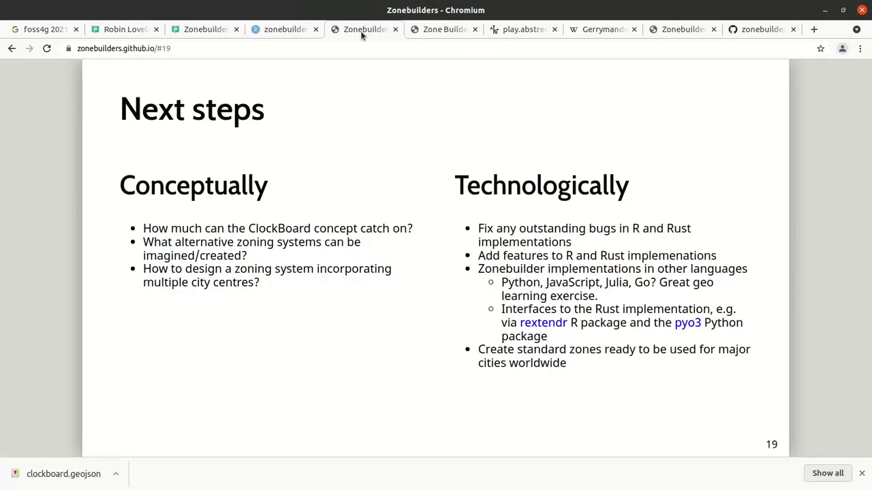
{"action": "key", "text": "Right"}
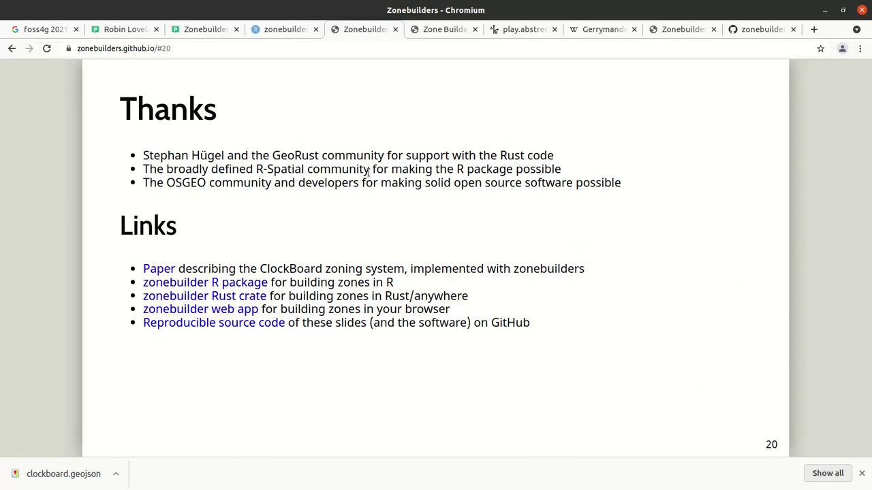
{"action": "key", "text": "alt+Tab"}
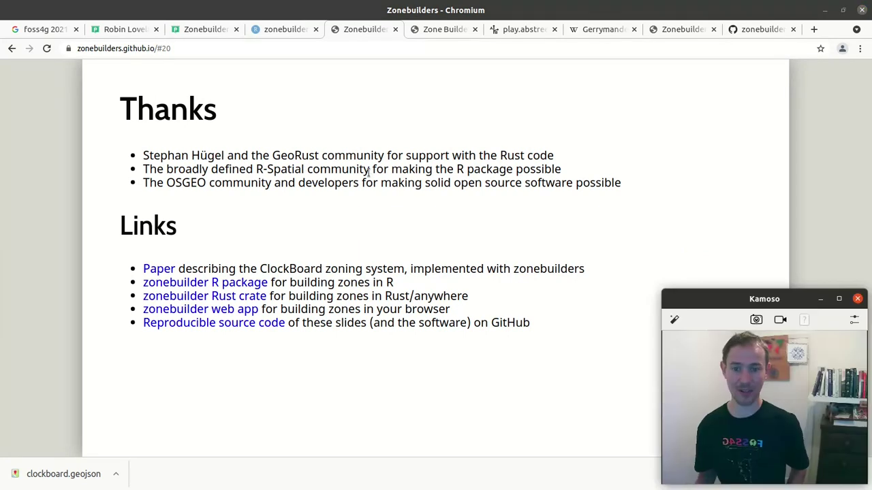